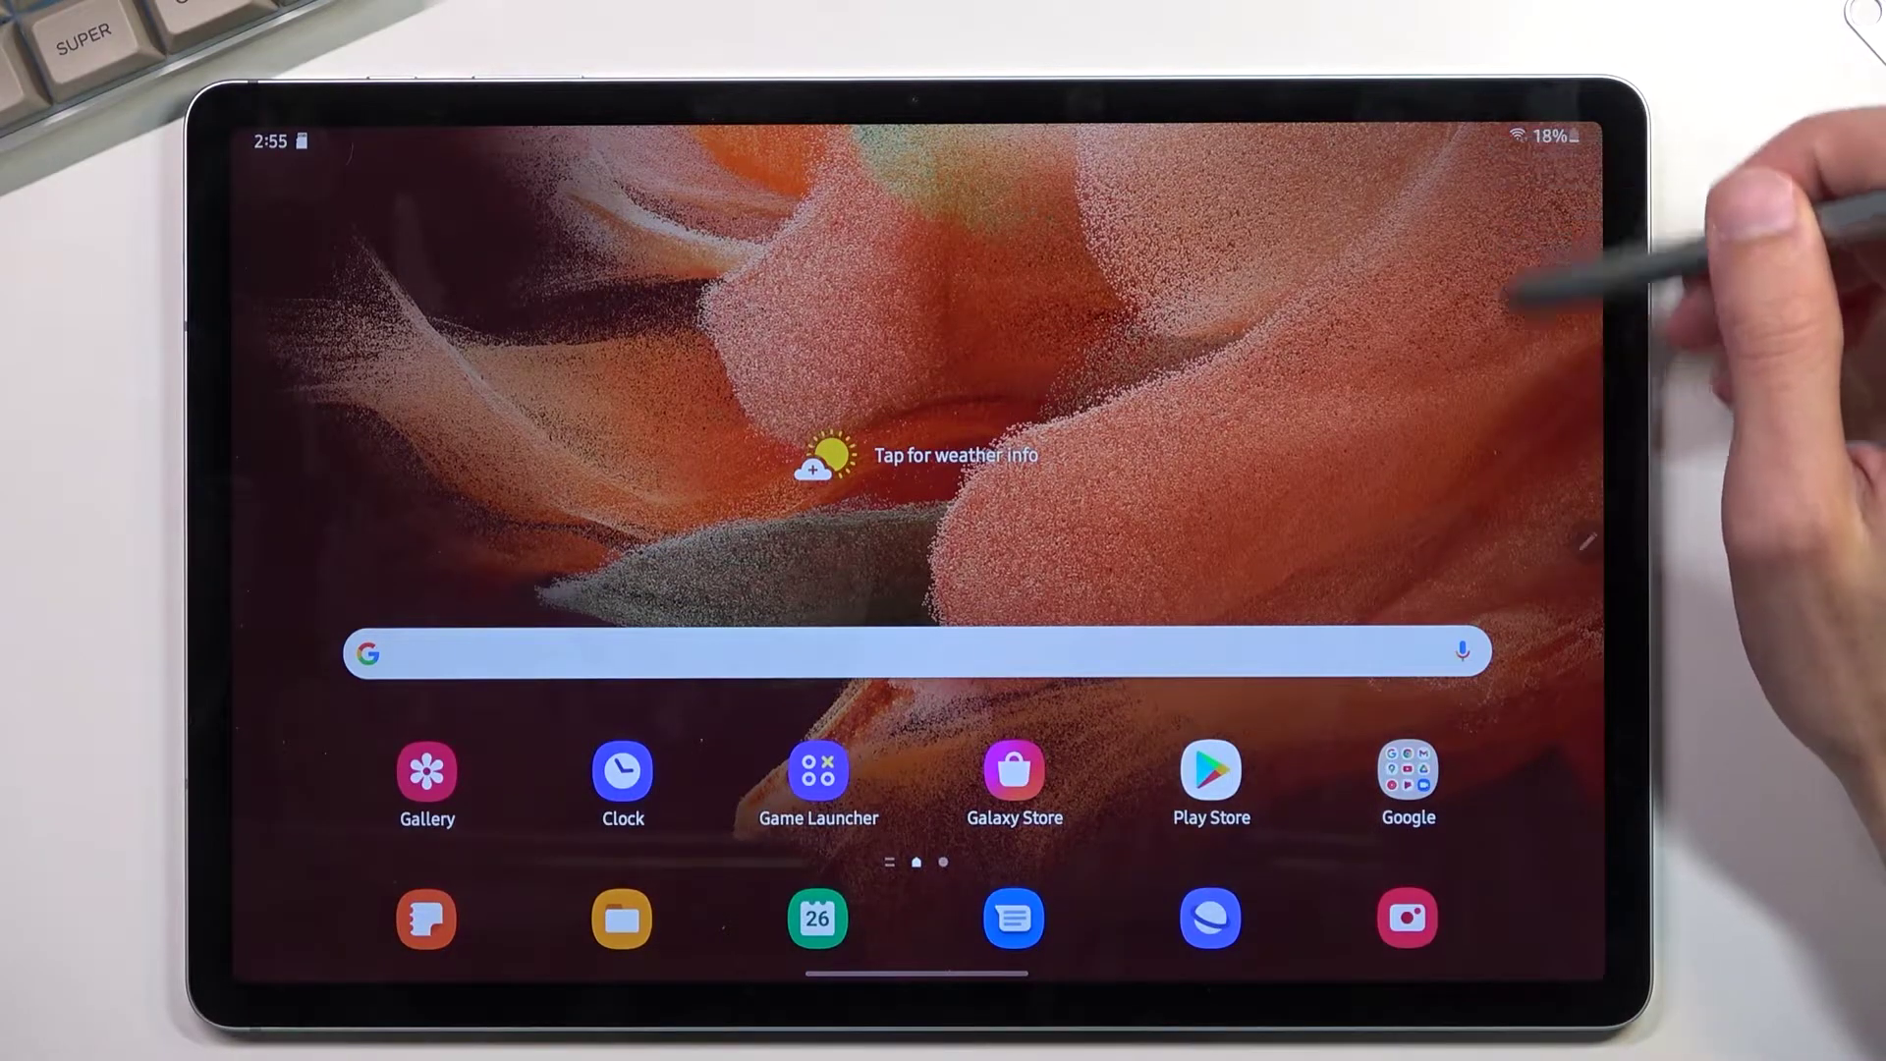
Pull down the notification shade and expand it to the full Quick Settings panel
{"action": "left_click_drag", "start_coordinate": [1474, 133], "coordinate": [1474, 384]}
{"action": "left_click_drag", "start_coordinate": [1536, 245], "coordinate": [1538, 663]}
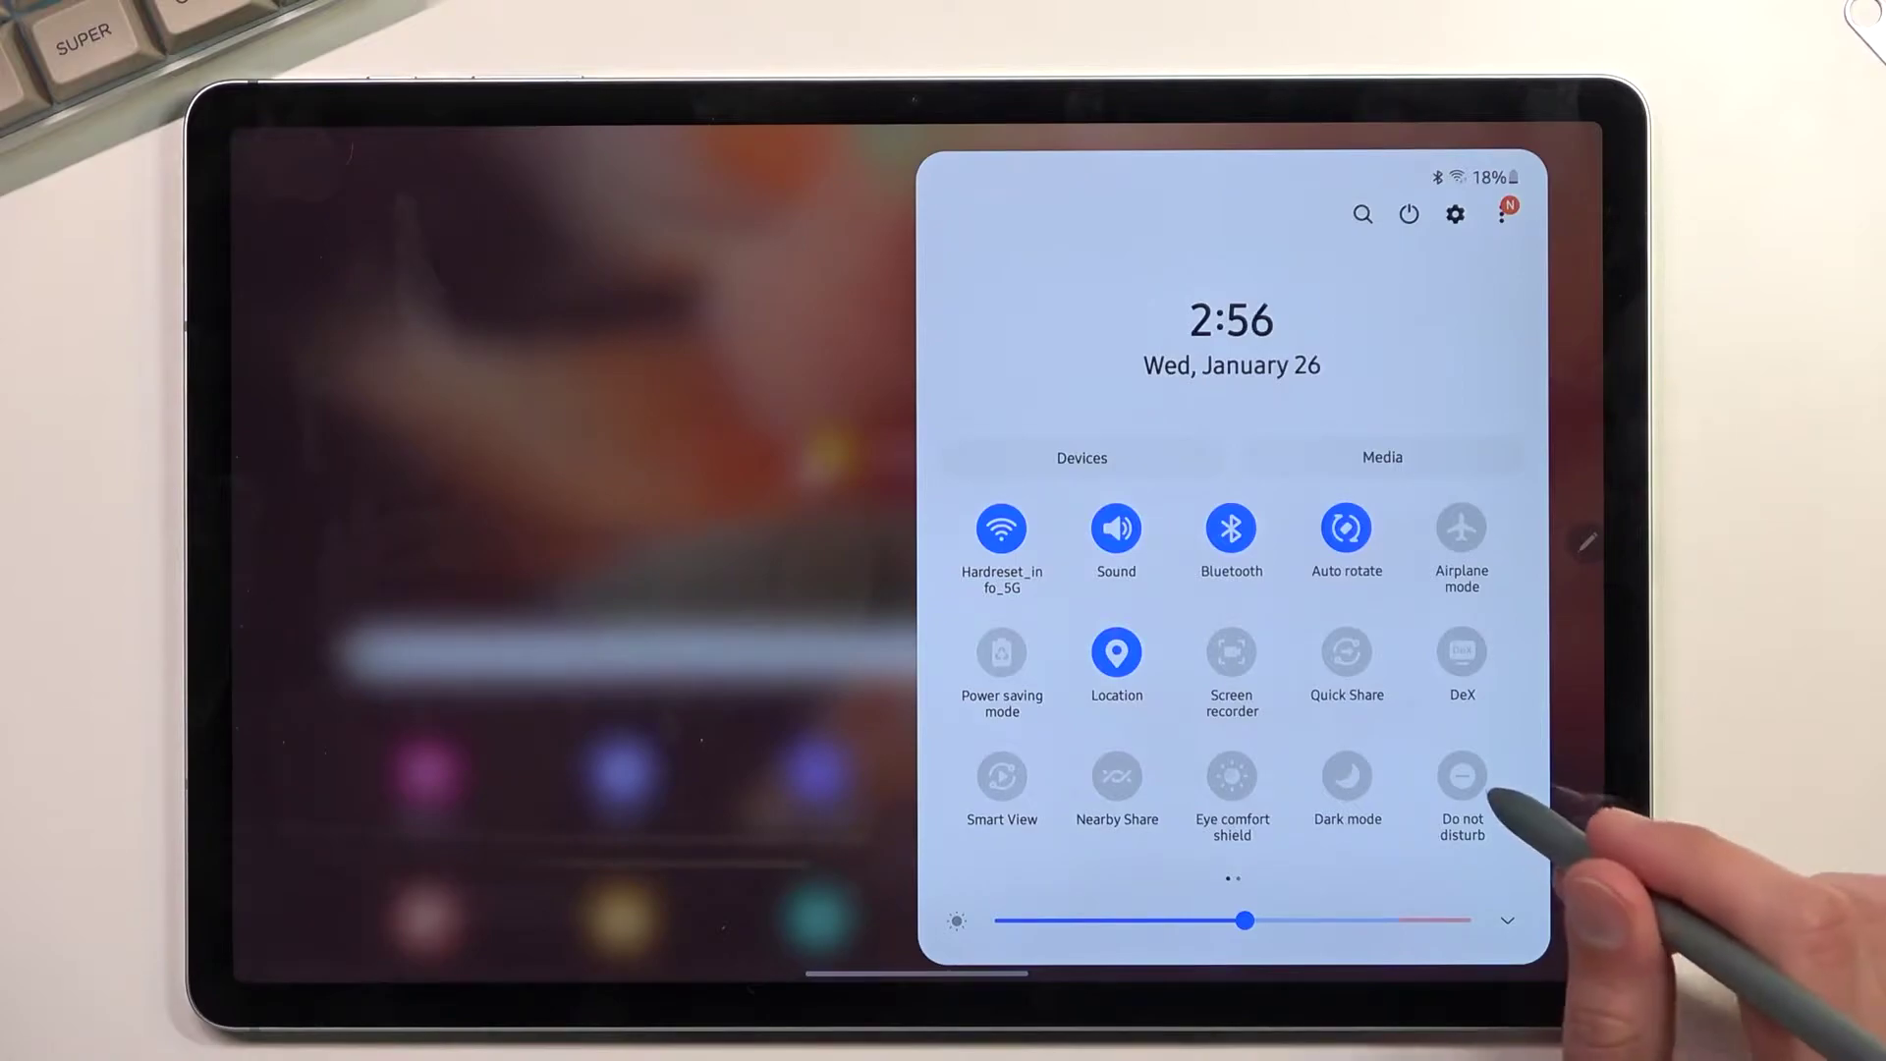
{"action": "left_click", "coordinate": [1464, 776]}
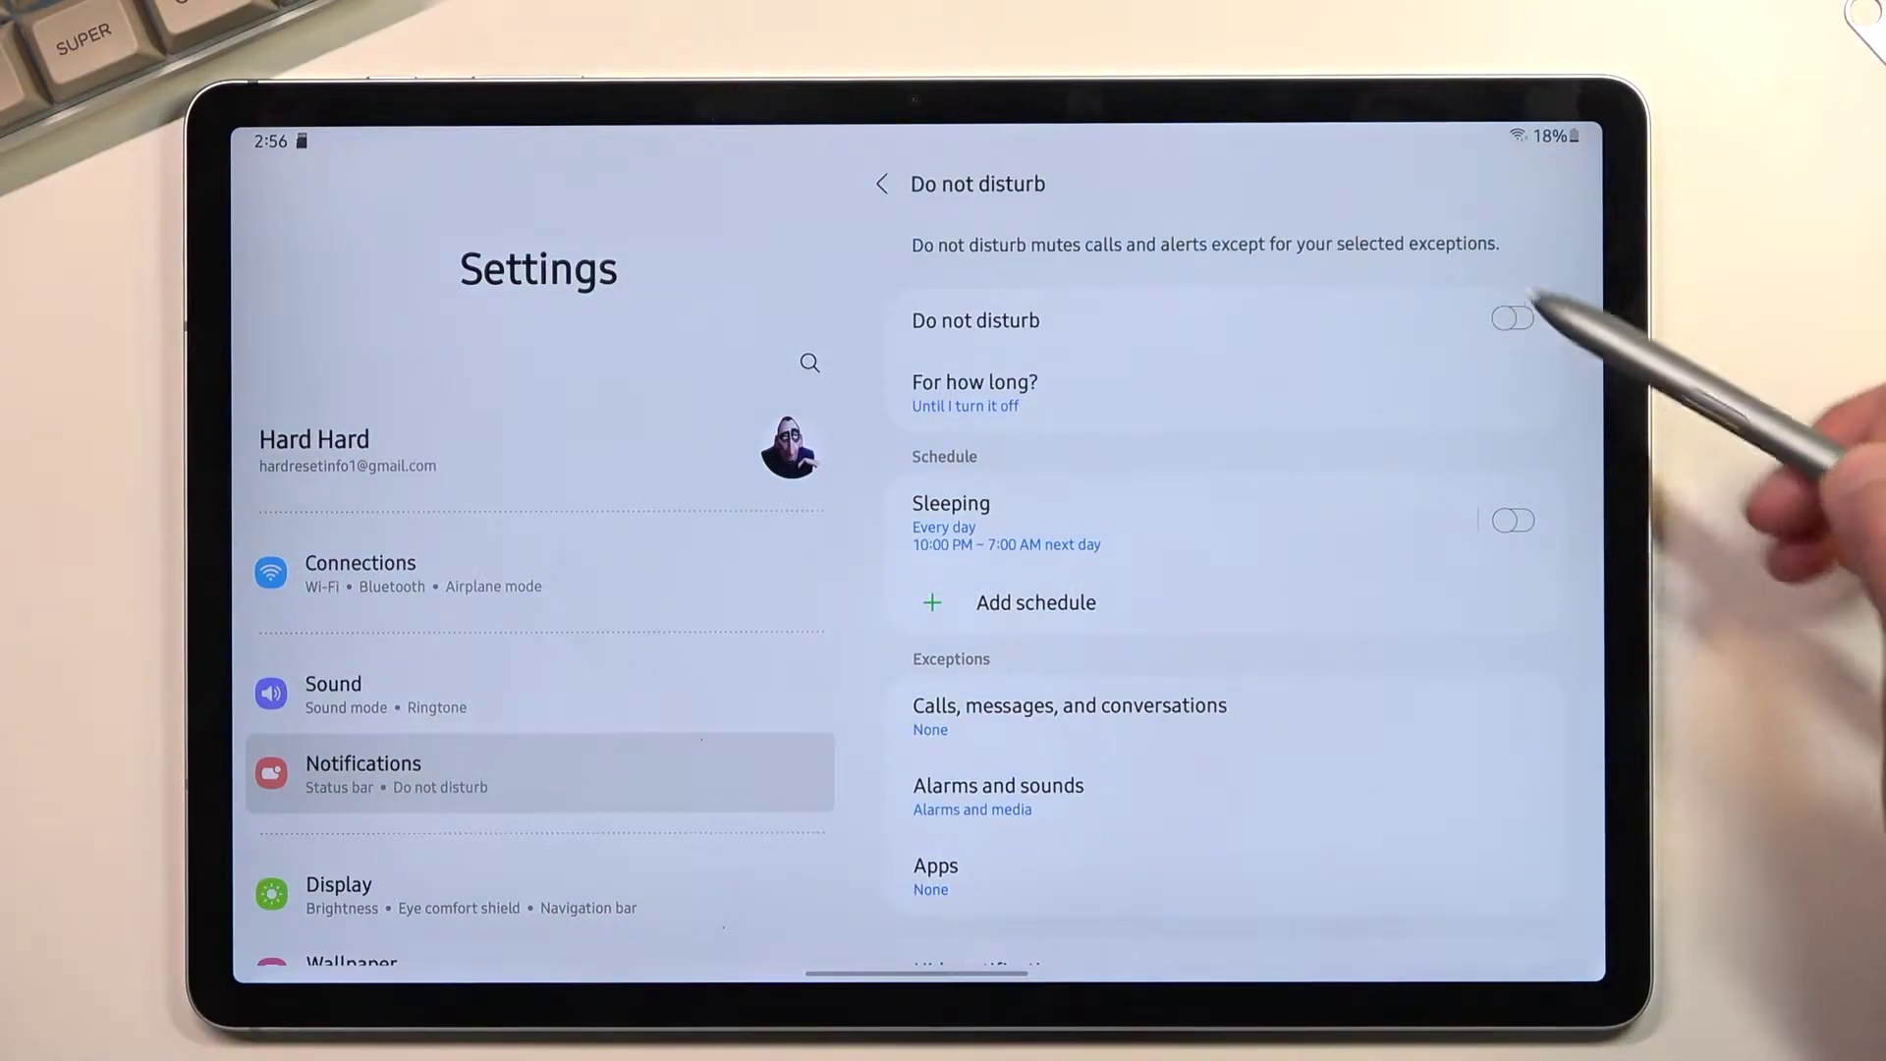
{"action": "left_click_drag", "start_coordinate": [1578, 133], "coordinate": [1589, 546]}
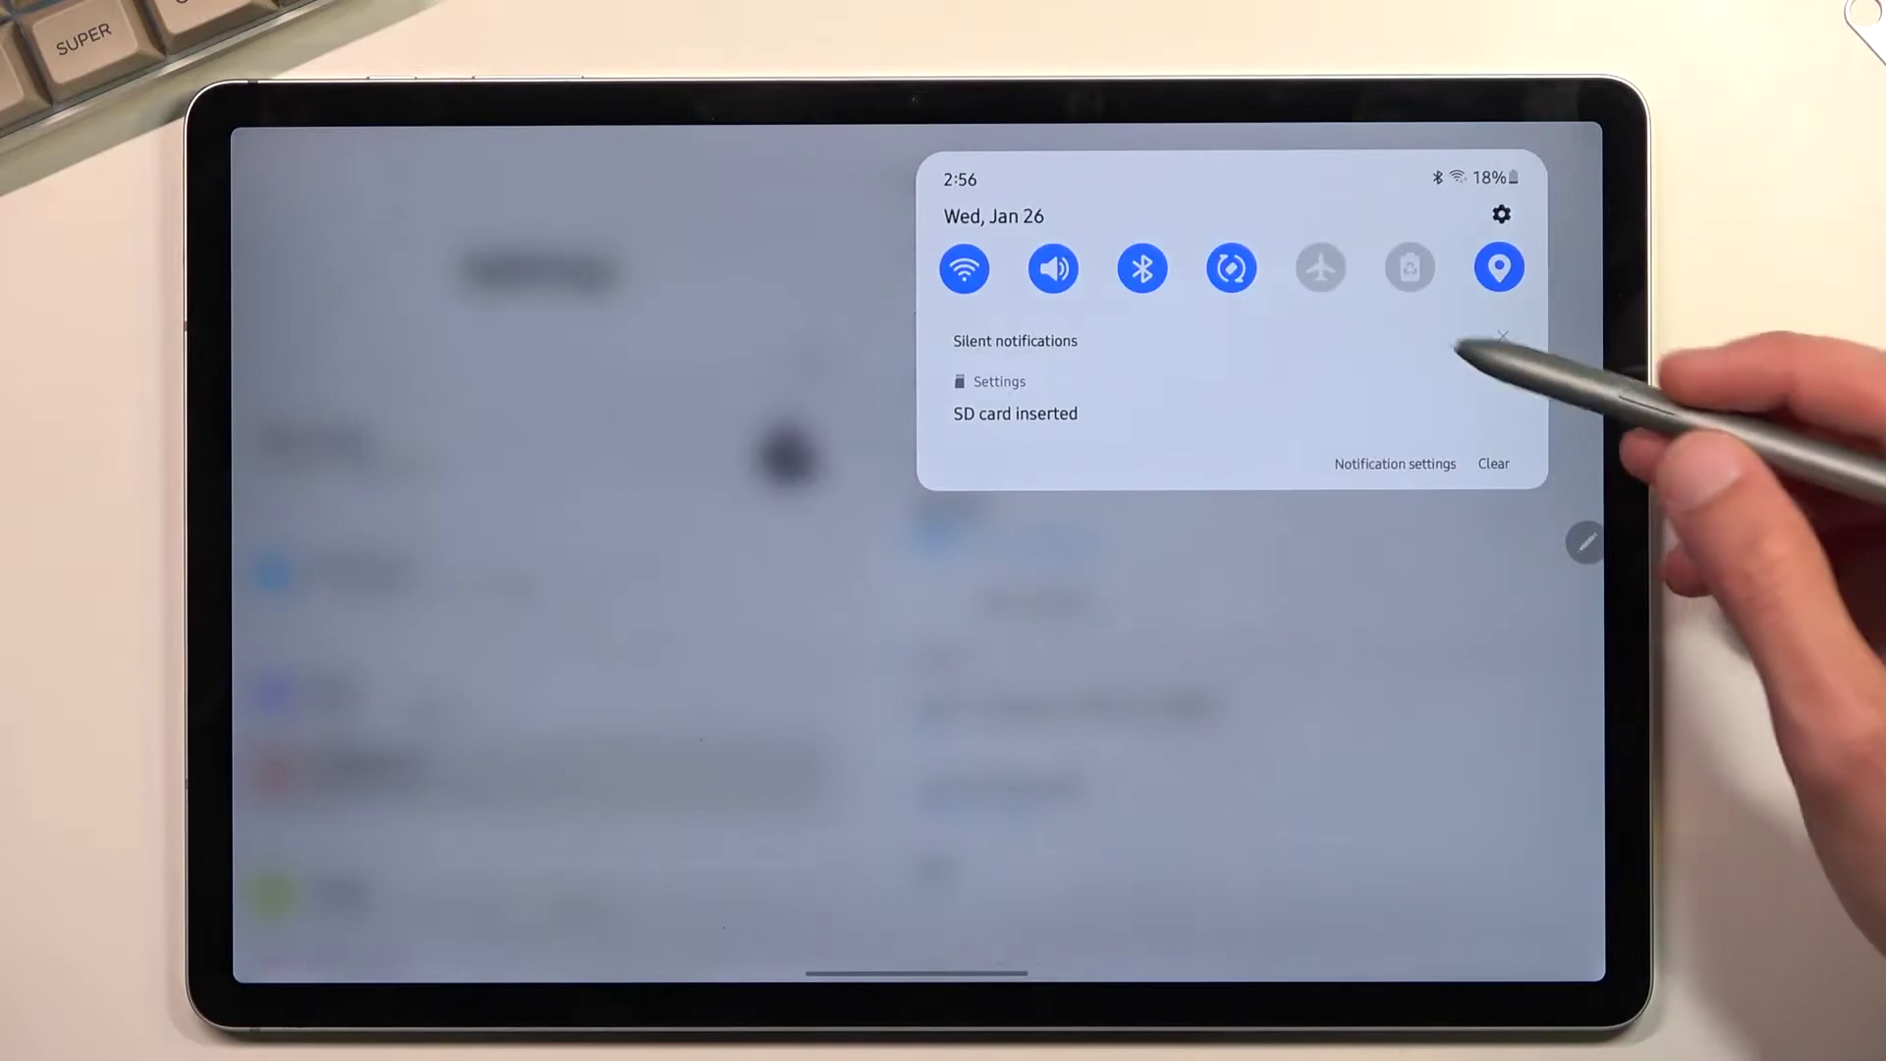
{"action": "left_click_drag", "start_coordinate": [1558, 438], "coordinate": [1567, 717]}
{"action": "left_click_drag", "start_coordinate": [1599, 833], "coordinate": [1591, 708]}
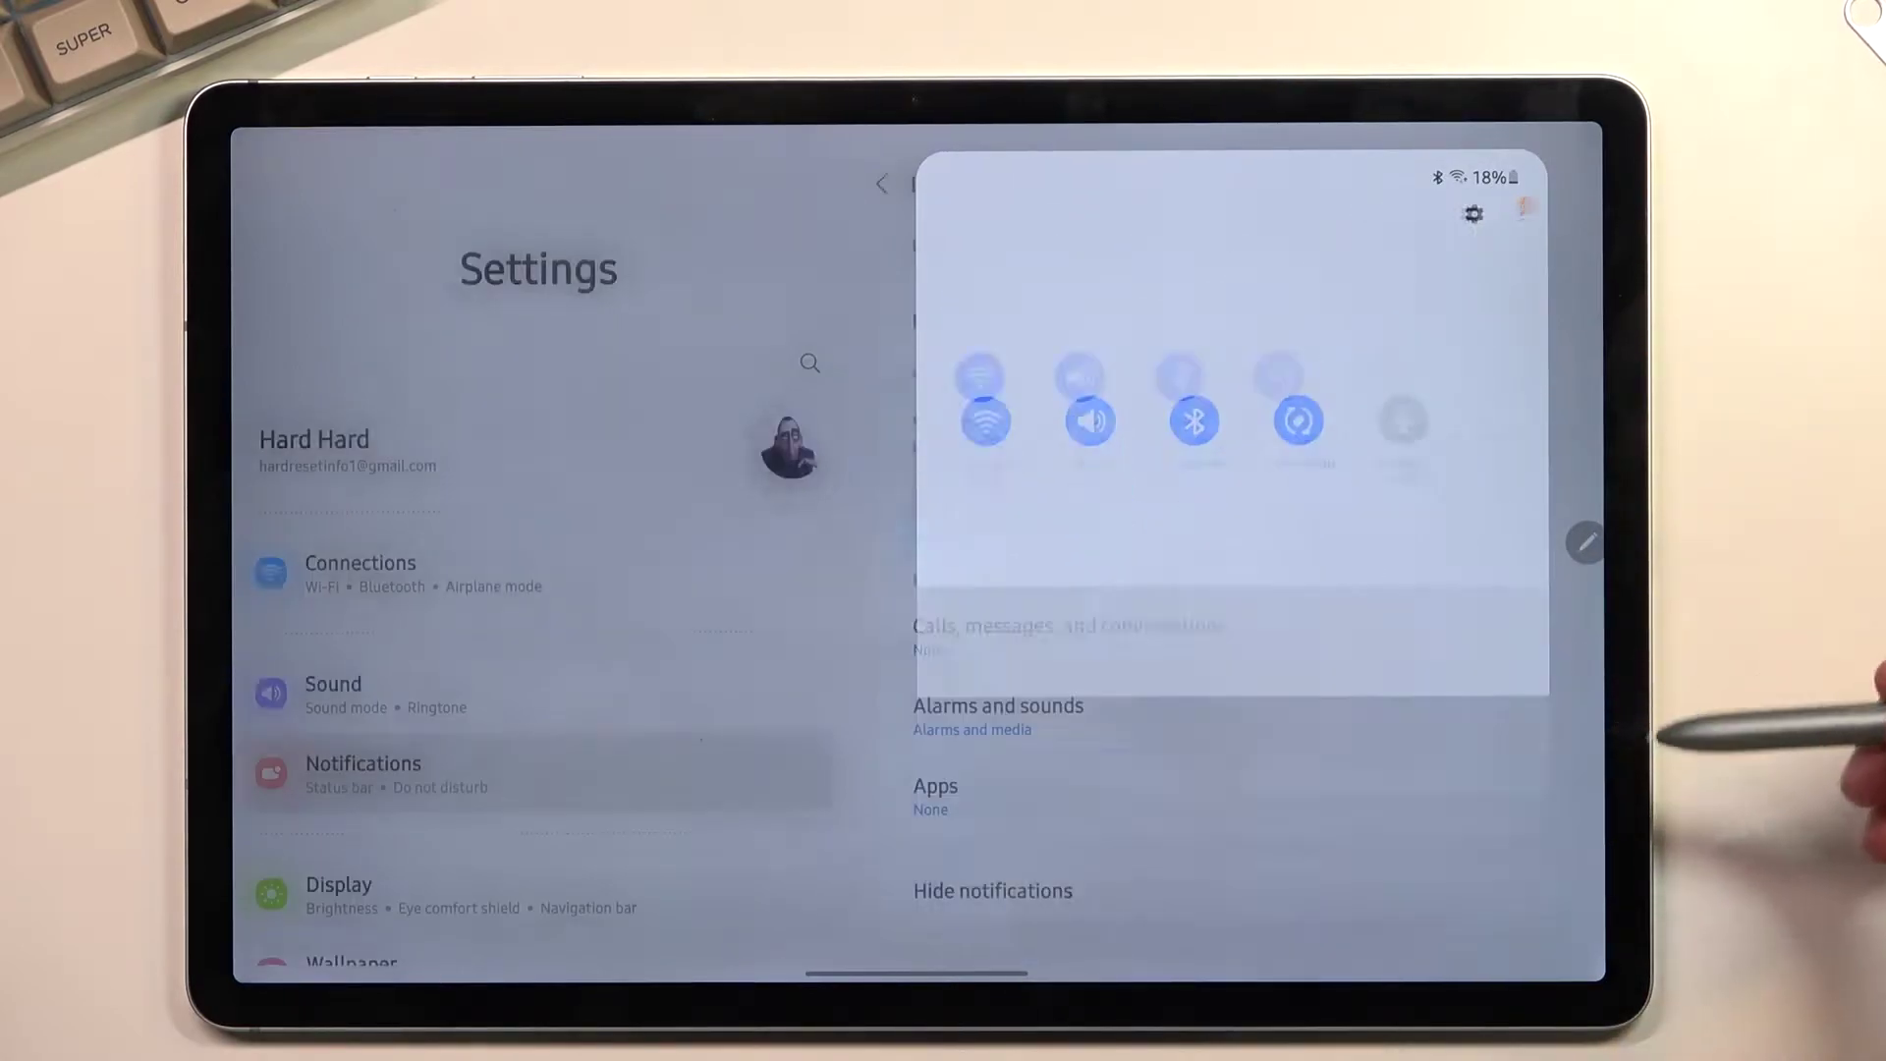
{"action": "left_click", "coordinate": [1513, 318]}
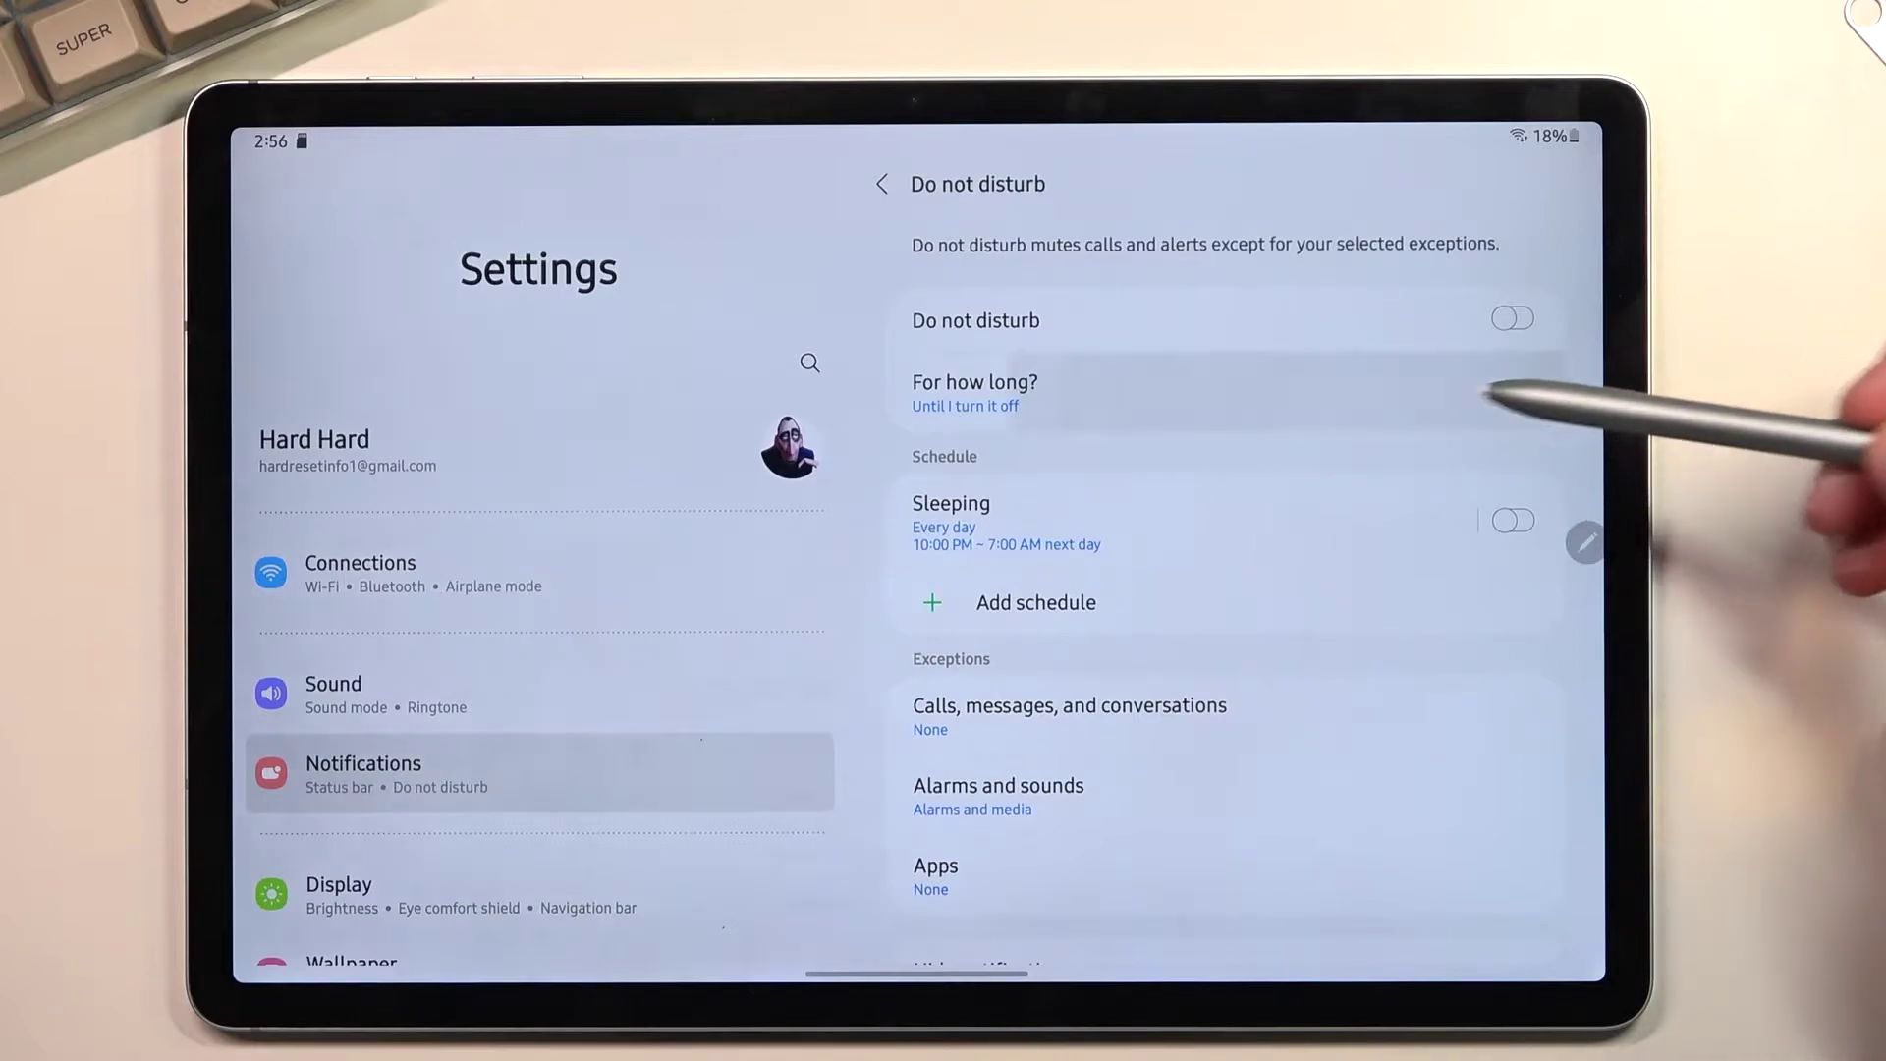
{"action": "left_click", "coordinate": [1481, 391]}
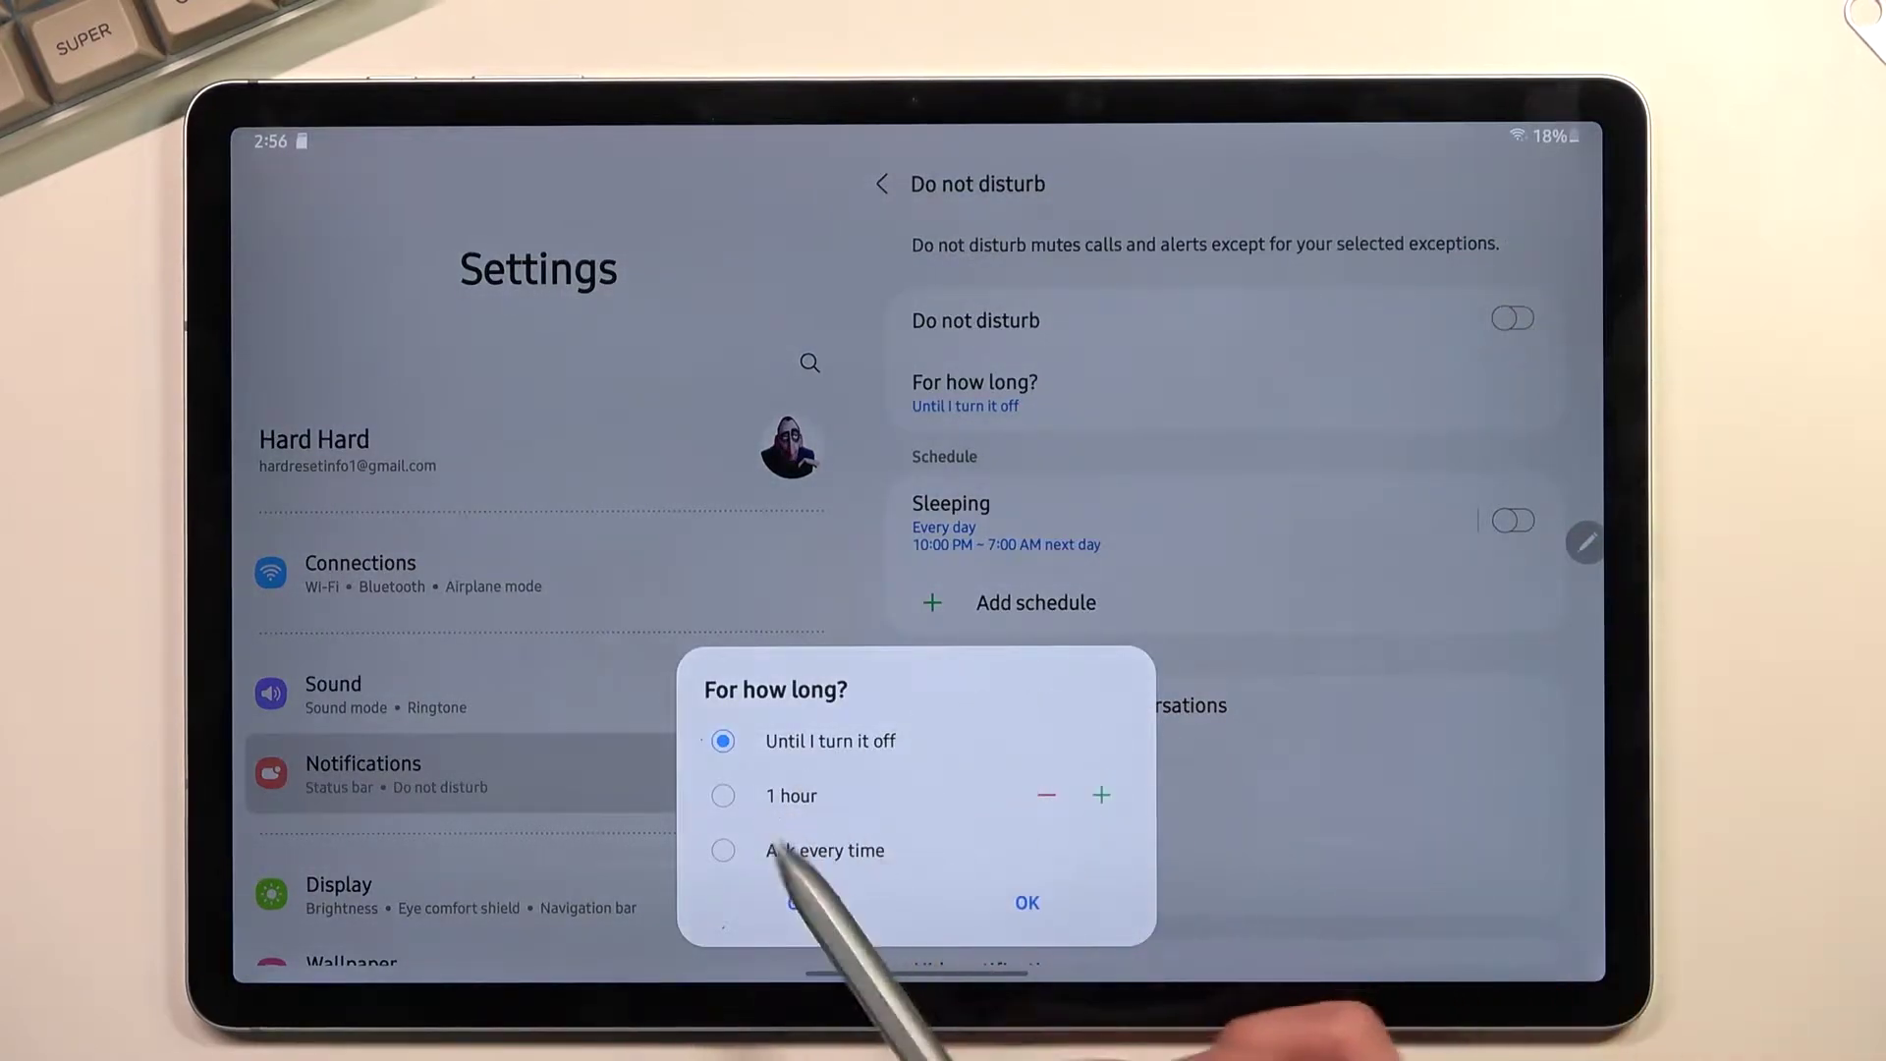
{"action": "left_click_drag", "start_coordinate": [1475, 149], "coordinate": [1495, 527]}
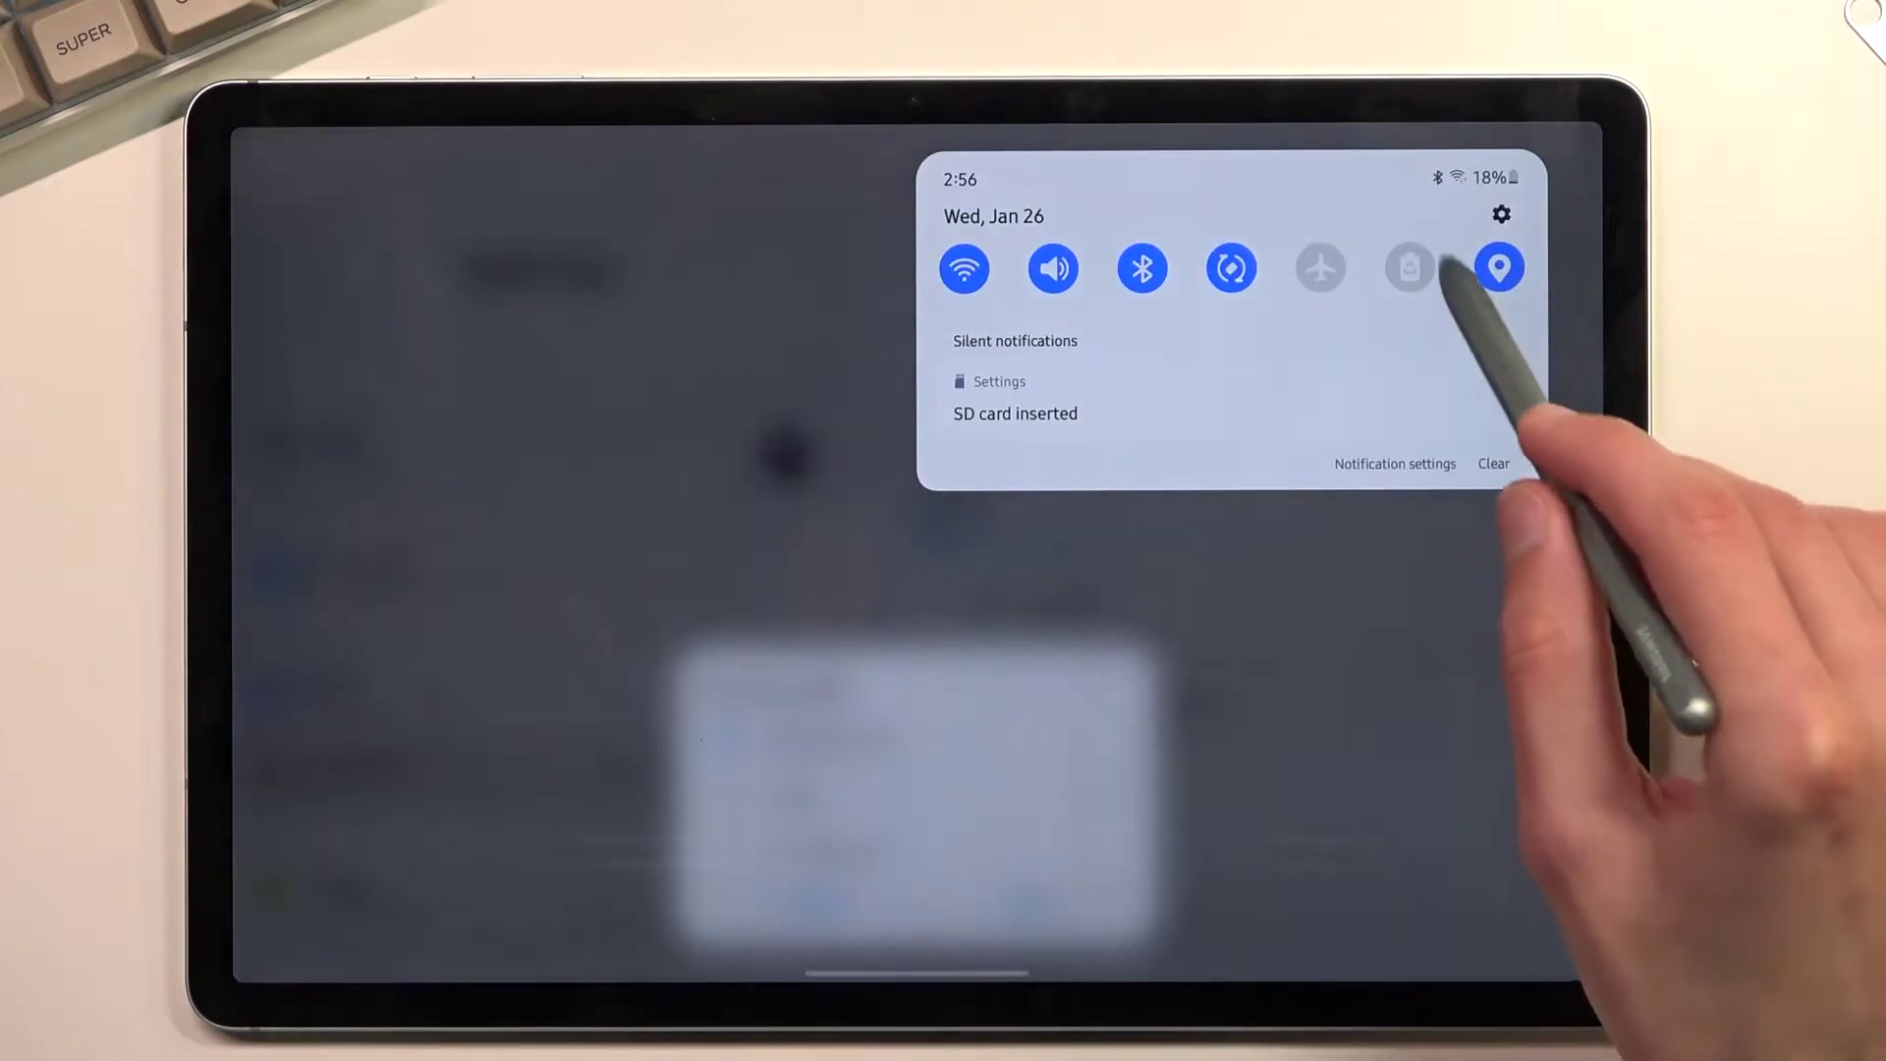
{"action": "left_click_drag", "start_coordinate": [1517, 379], "coordinate": [1519, 686]}
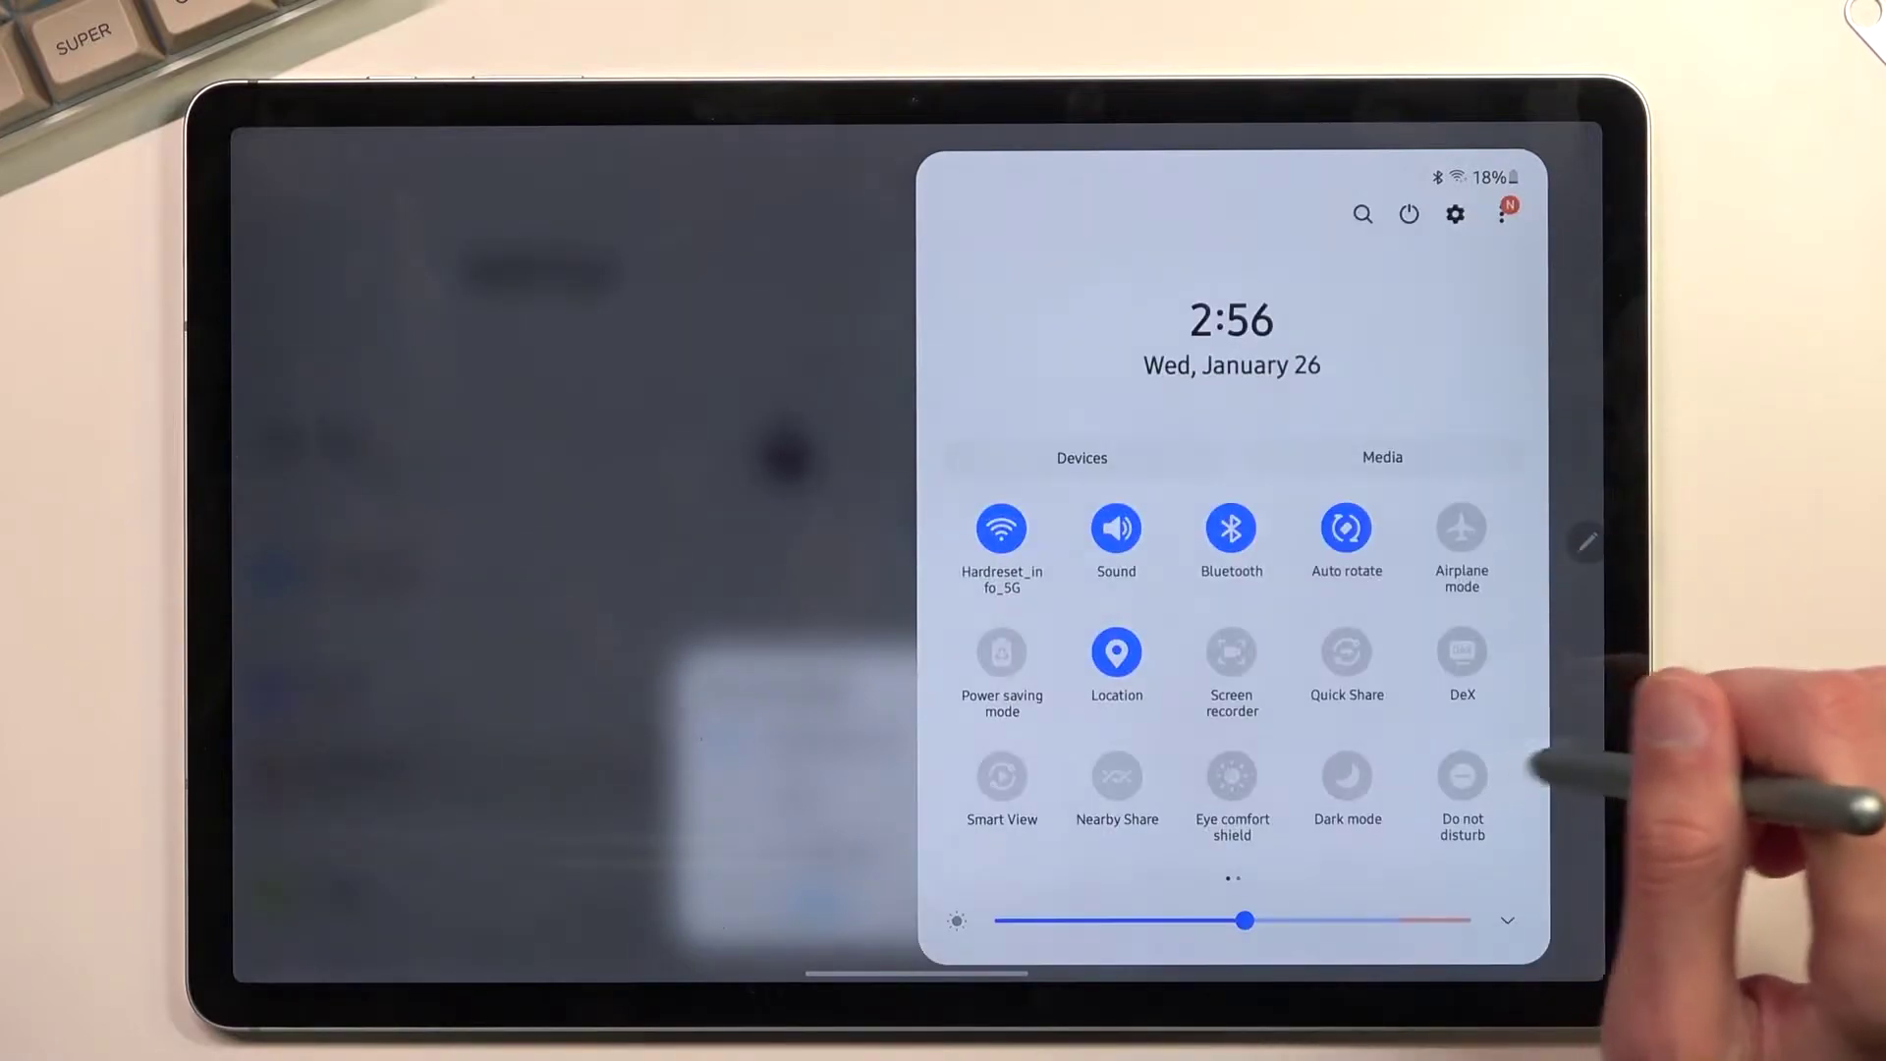
{"action": "left_click", "coordinate": [1599, 789]}
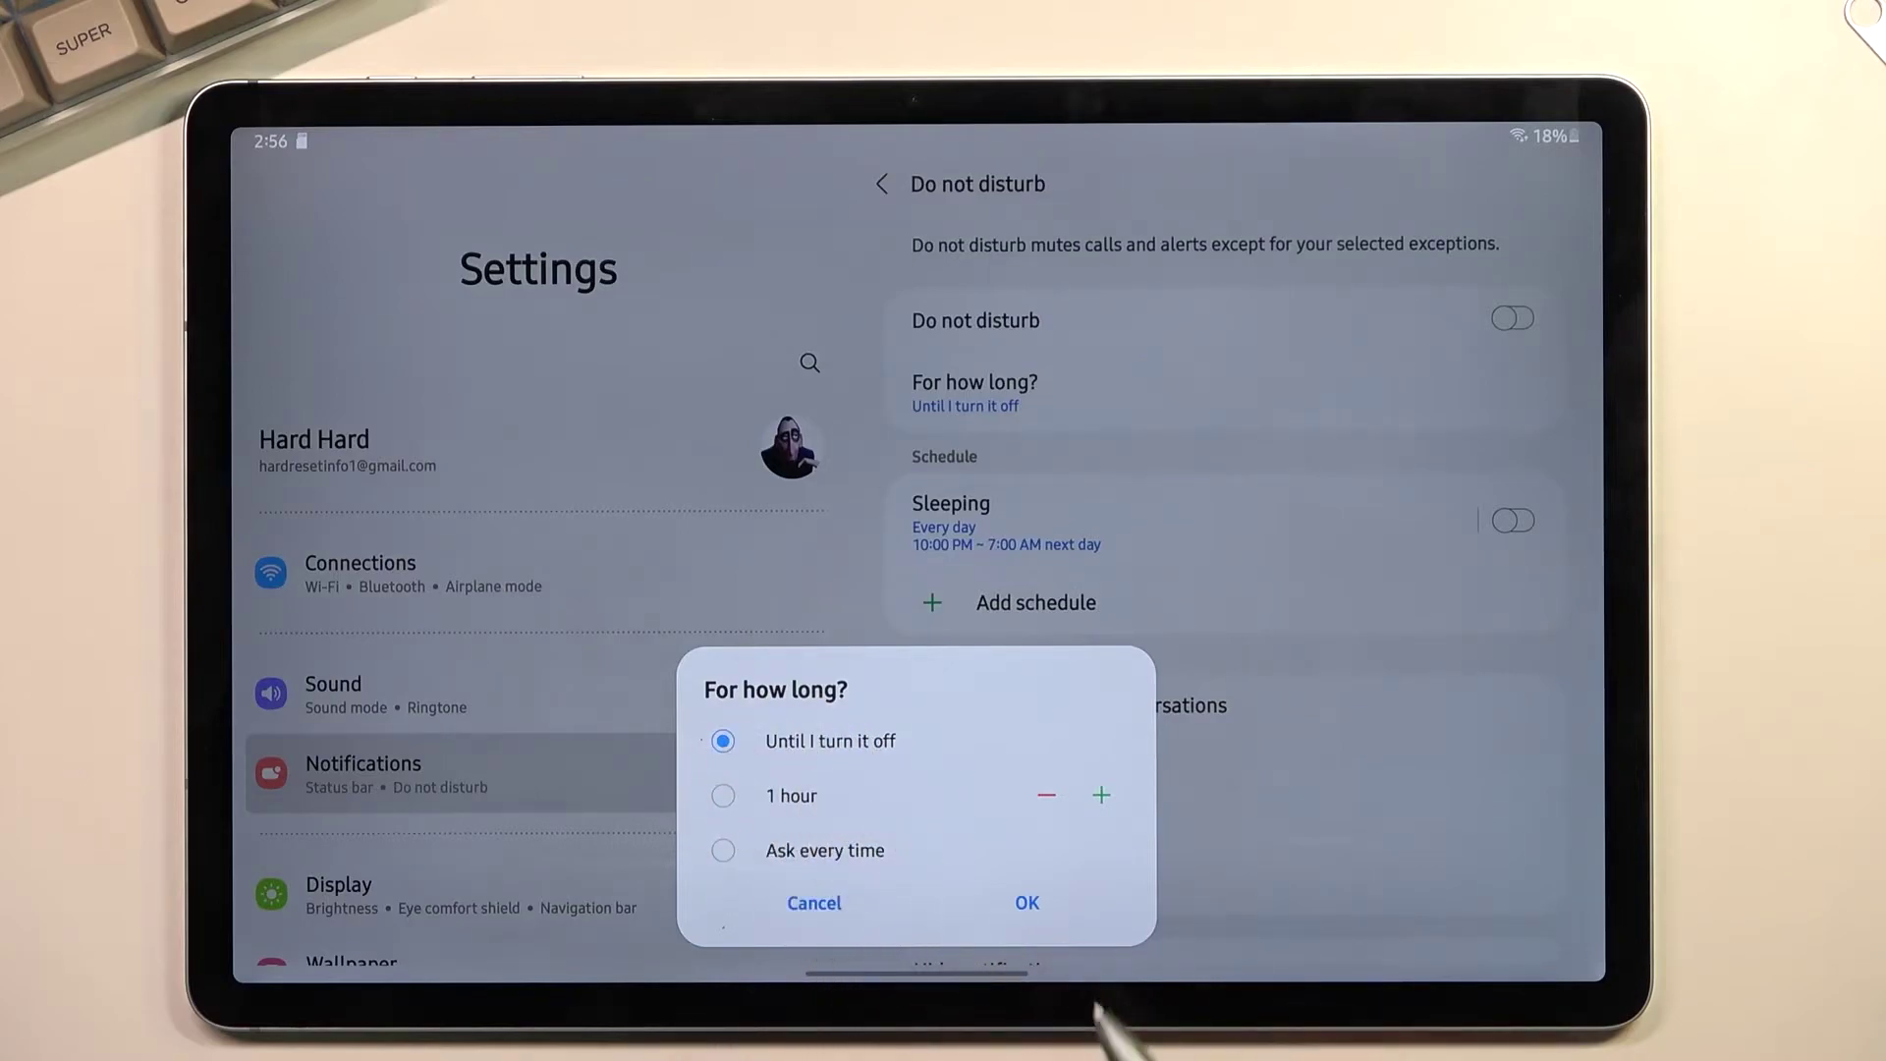
{"action": "left_click", "coordinate": [813, 903]}
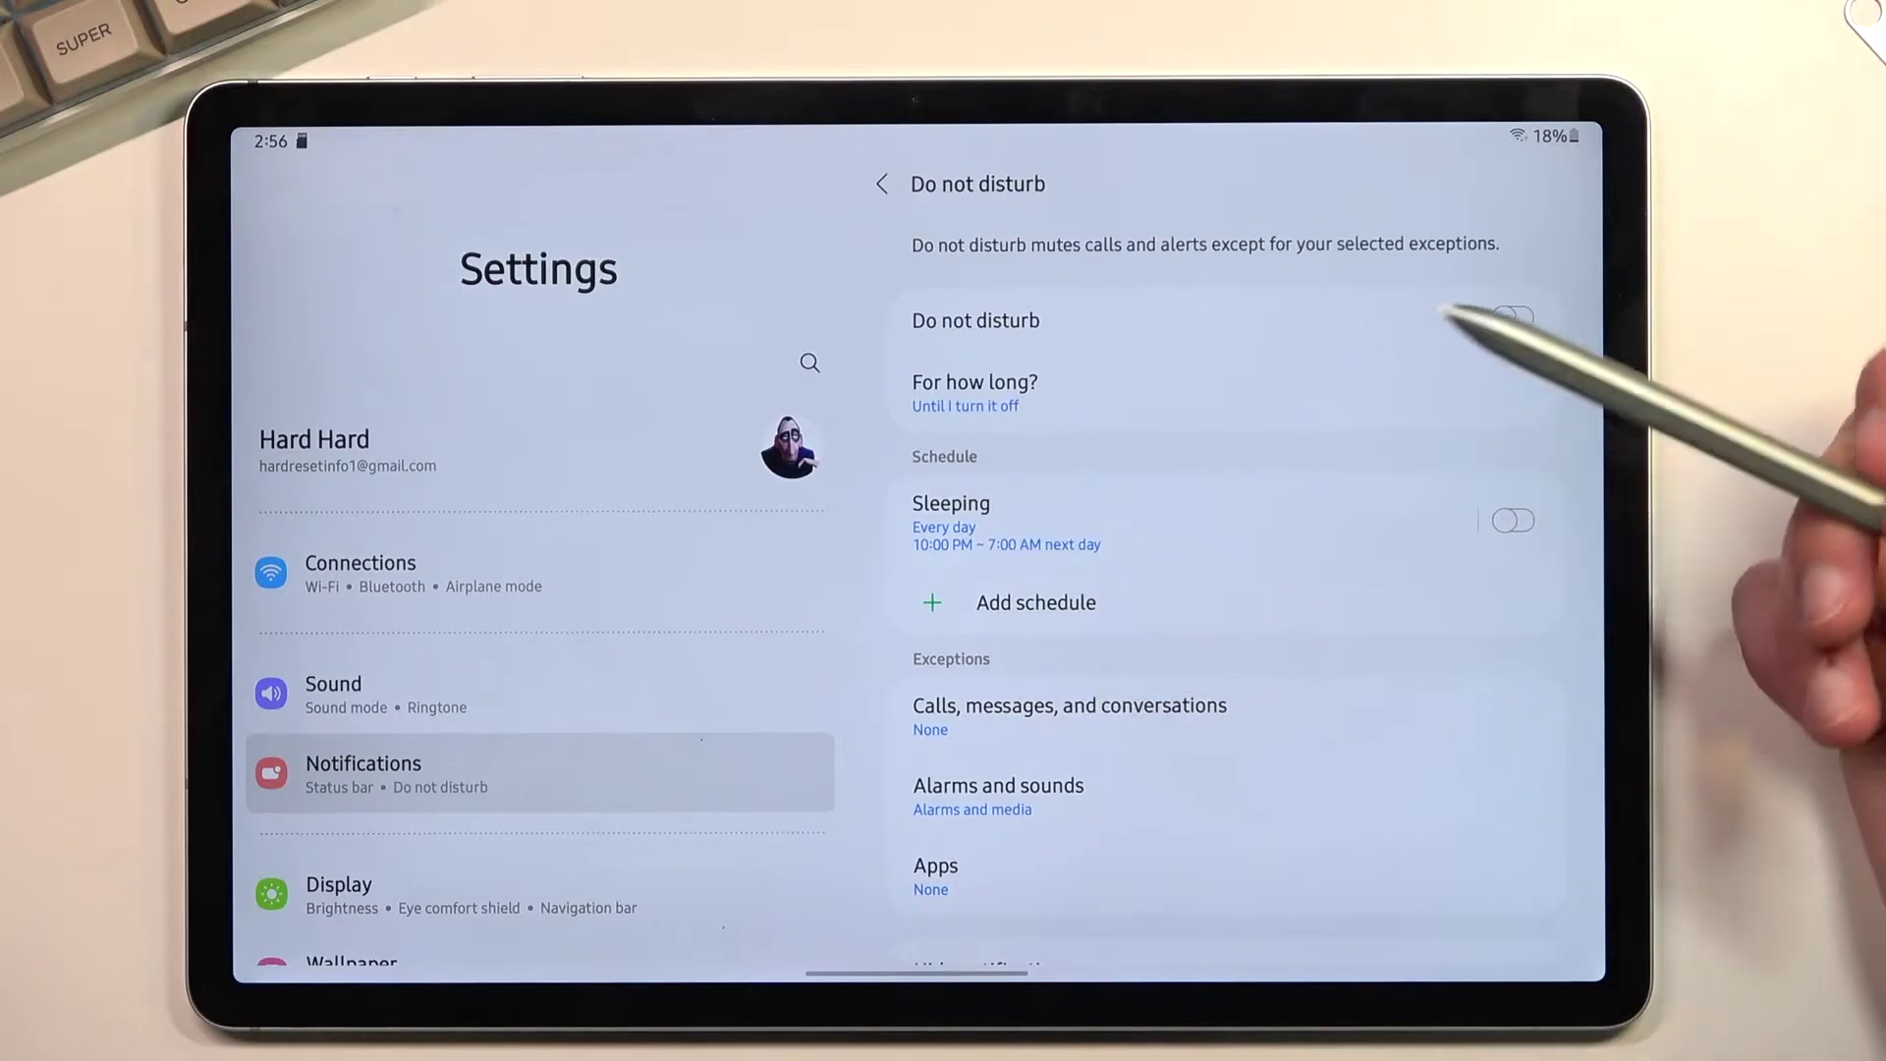
{"action": "scroll", "coordinate": [1322, 607], "scroll_direction": "down", "scroll_amount": 1}
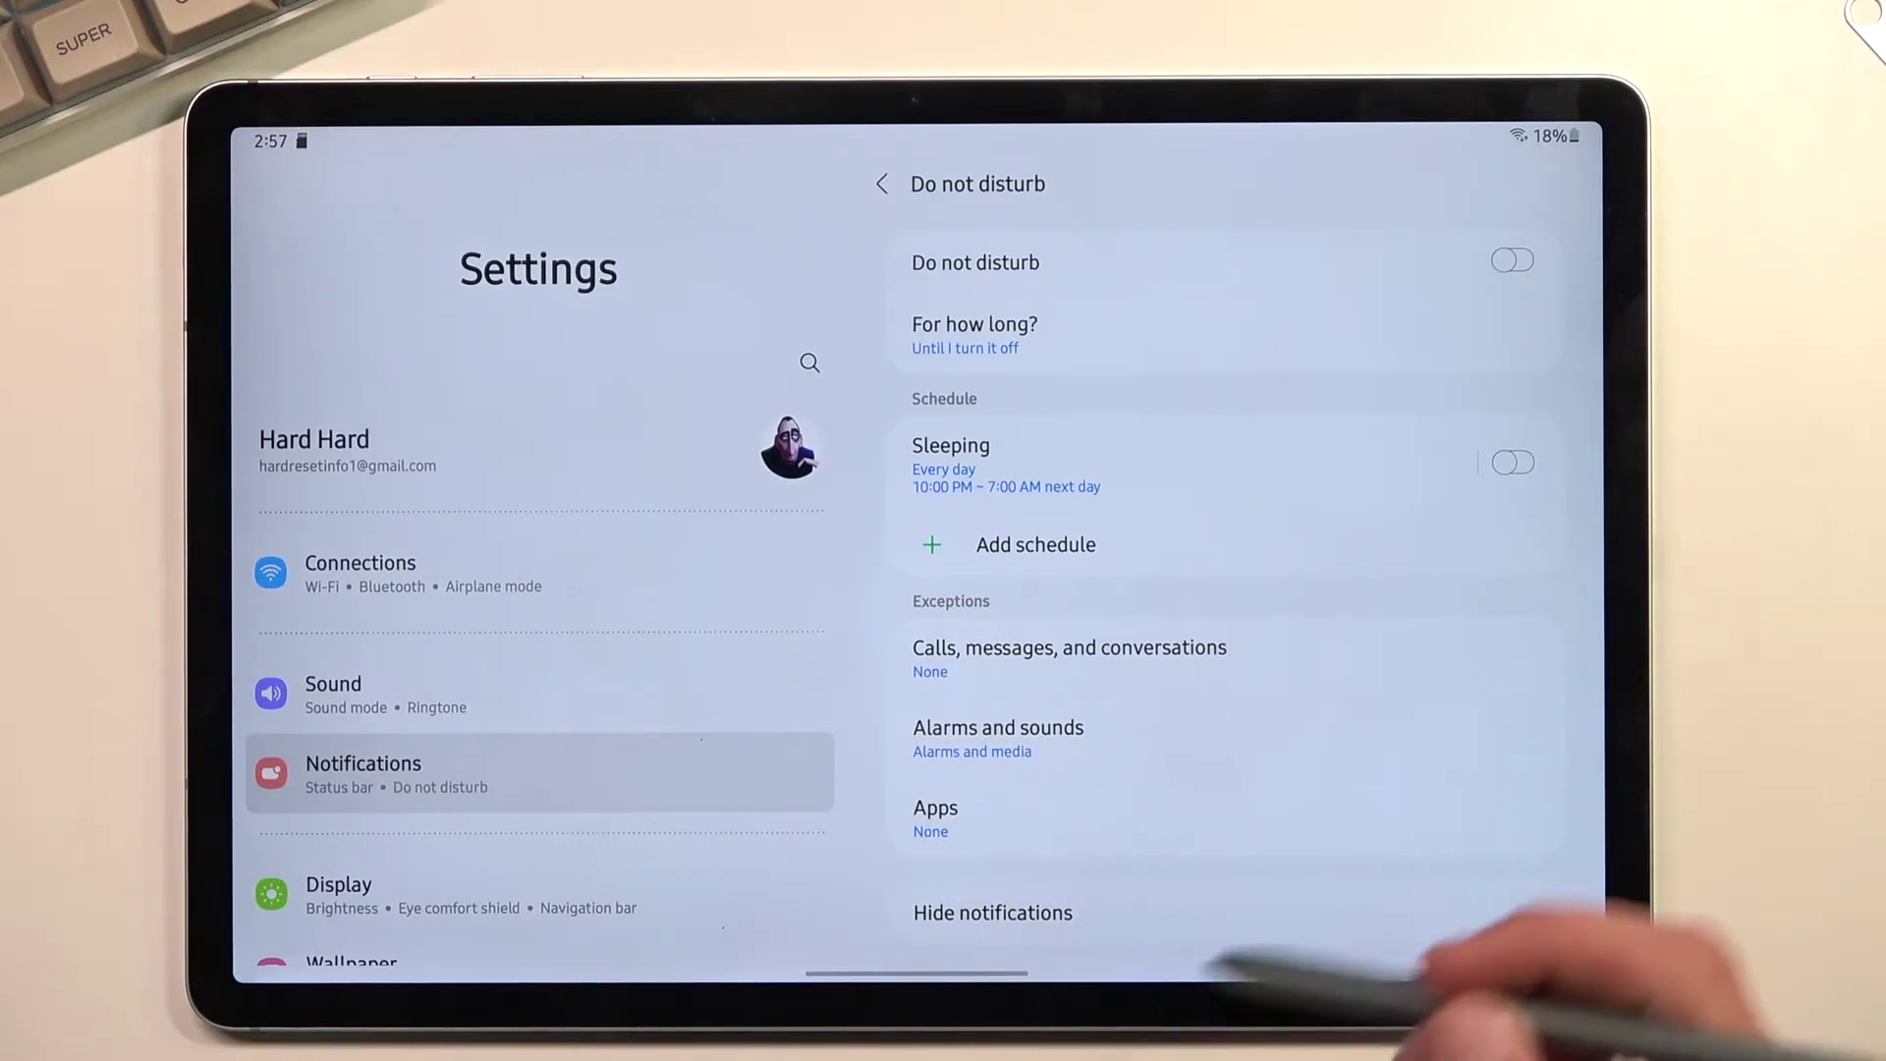
{"action": "scroll", "coordinate": [1284, 779], "scroll_direction": "down", "scroll_amount": 1}
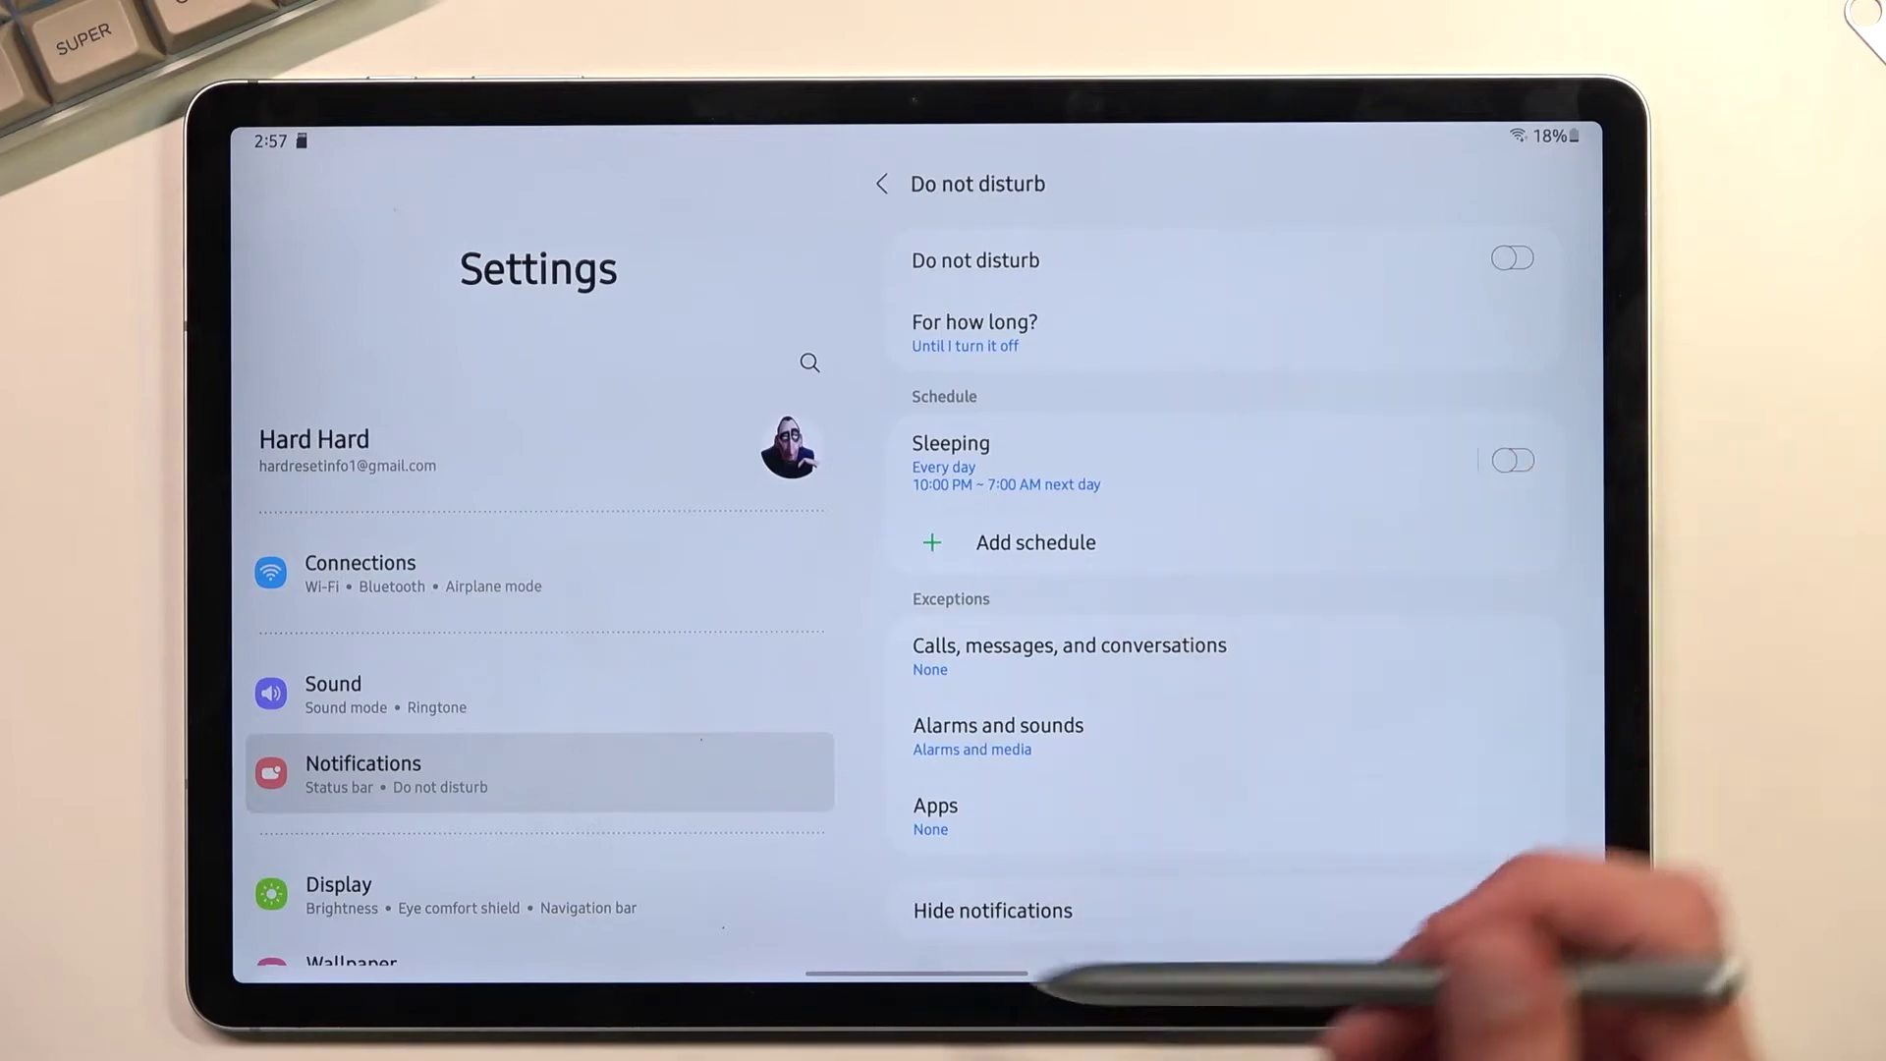
Leave Settings for the home screen and expand the full Quick Settings panel
{"action": "left_click_drag", "start_coordinate": [1032, 975], "coordinate": [1044, 694]}
{"action": "left_click_drag", "start_coordinate": [1489, 133], "coordinate": [1494, 280]}
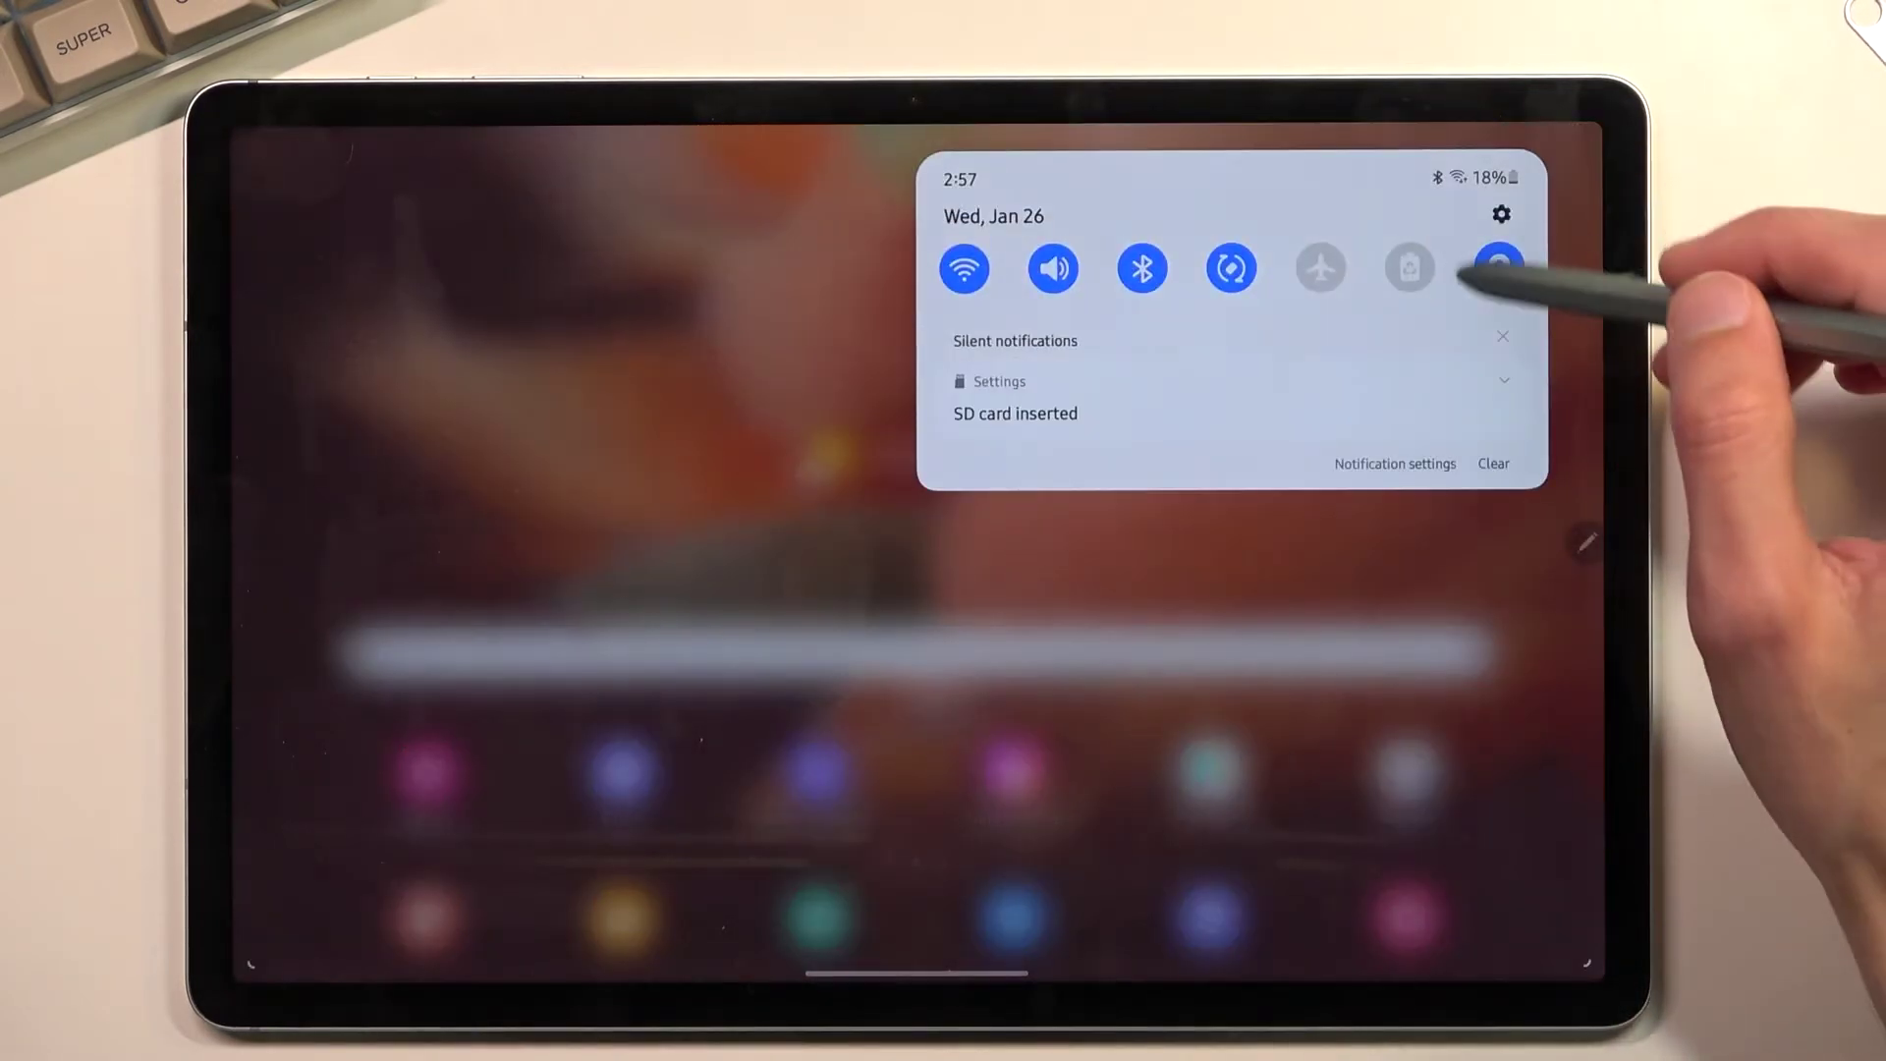
{"action": "left_click_drag", "start_coordinate": [1534, 589], "coordinate": [1503, 885]}
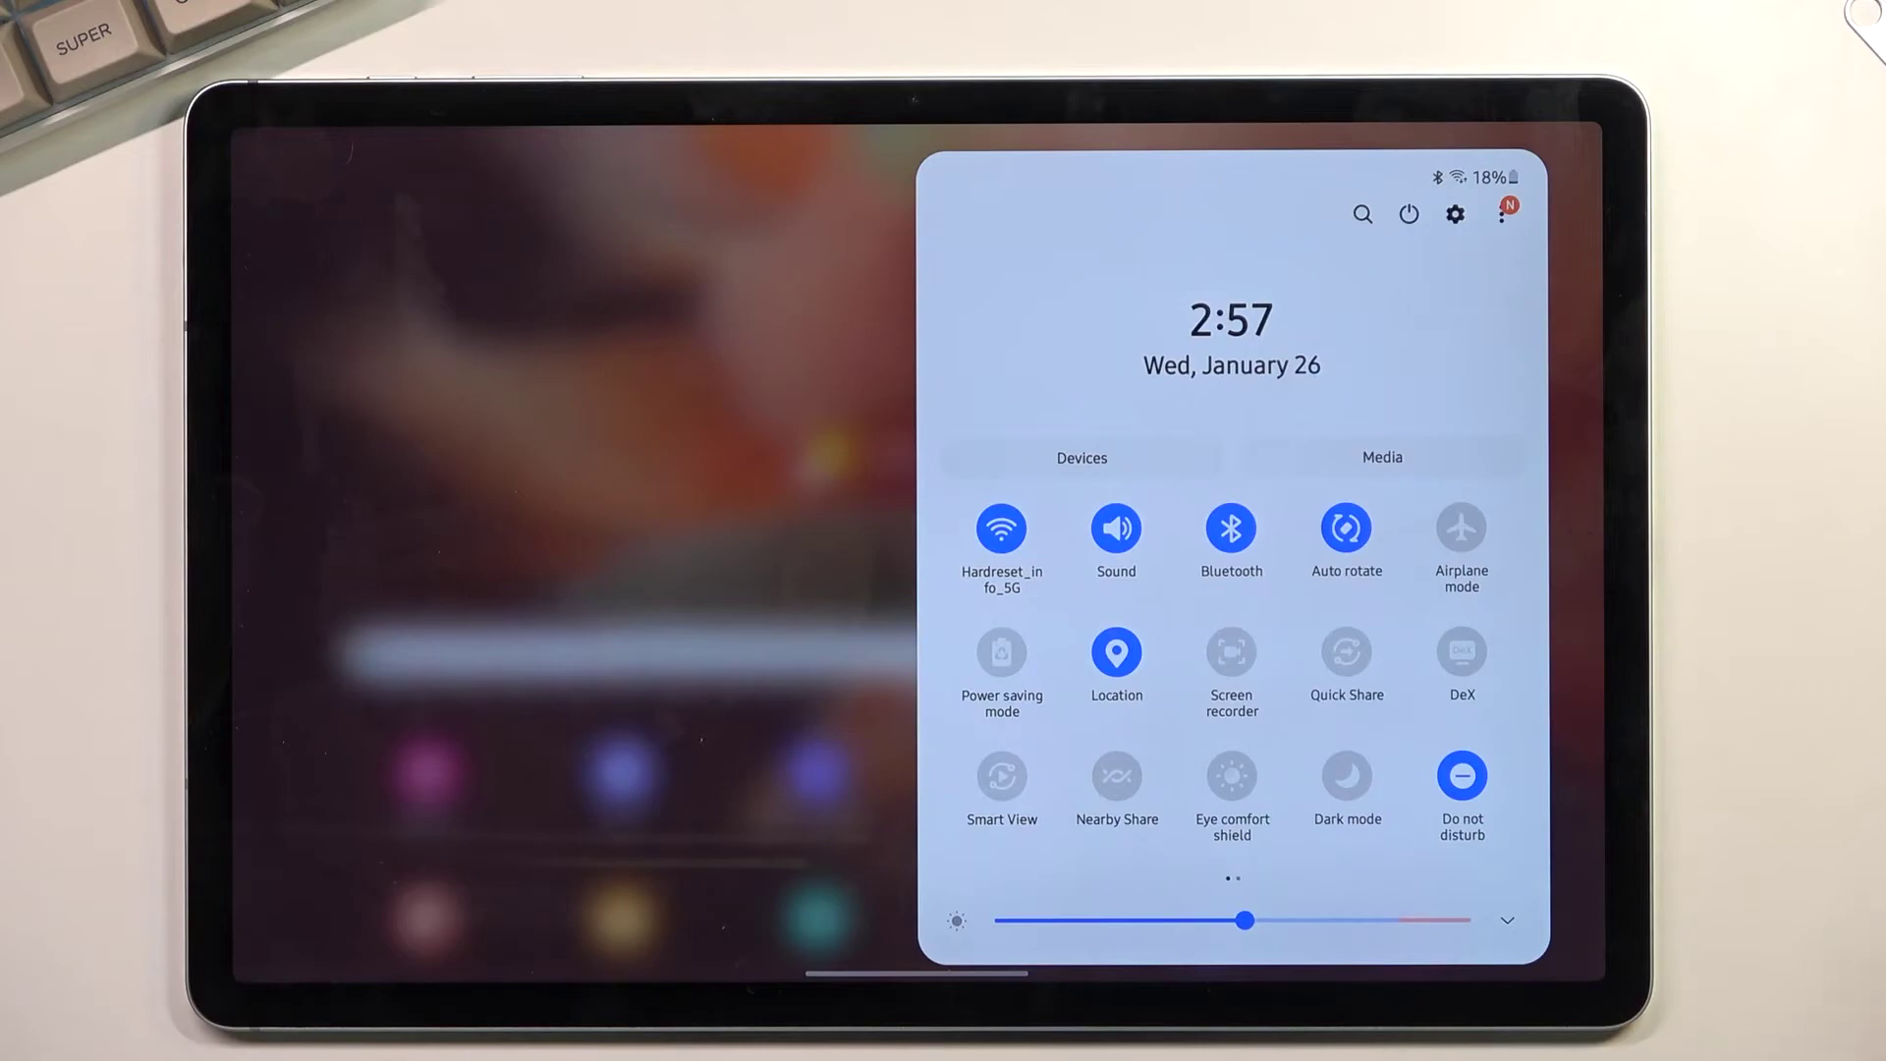
Toggle the Sleeping schedule on, flip the Do not disturb switch off, then go Home
{"action": "left_click", "coordinate": [1463, 778]}
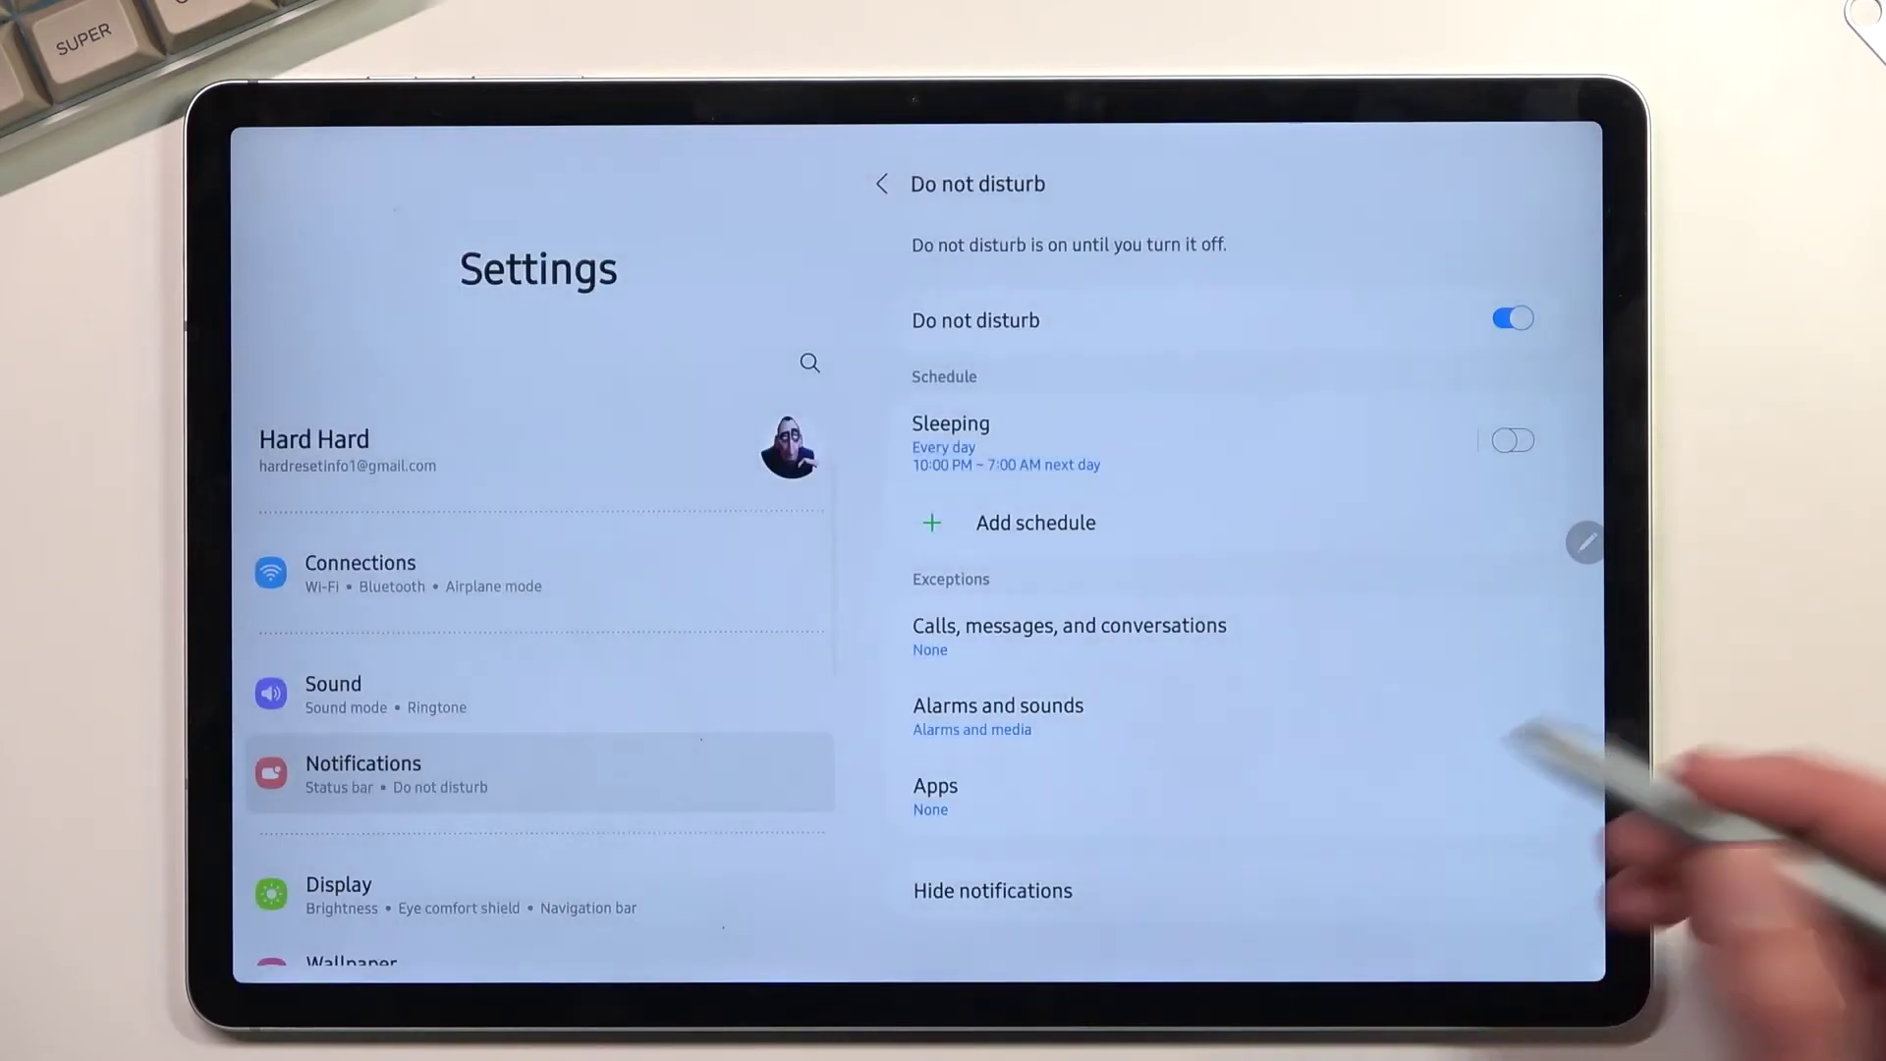
{"action": "left_click", "coordinate": [1512, 439]}
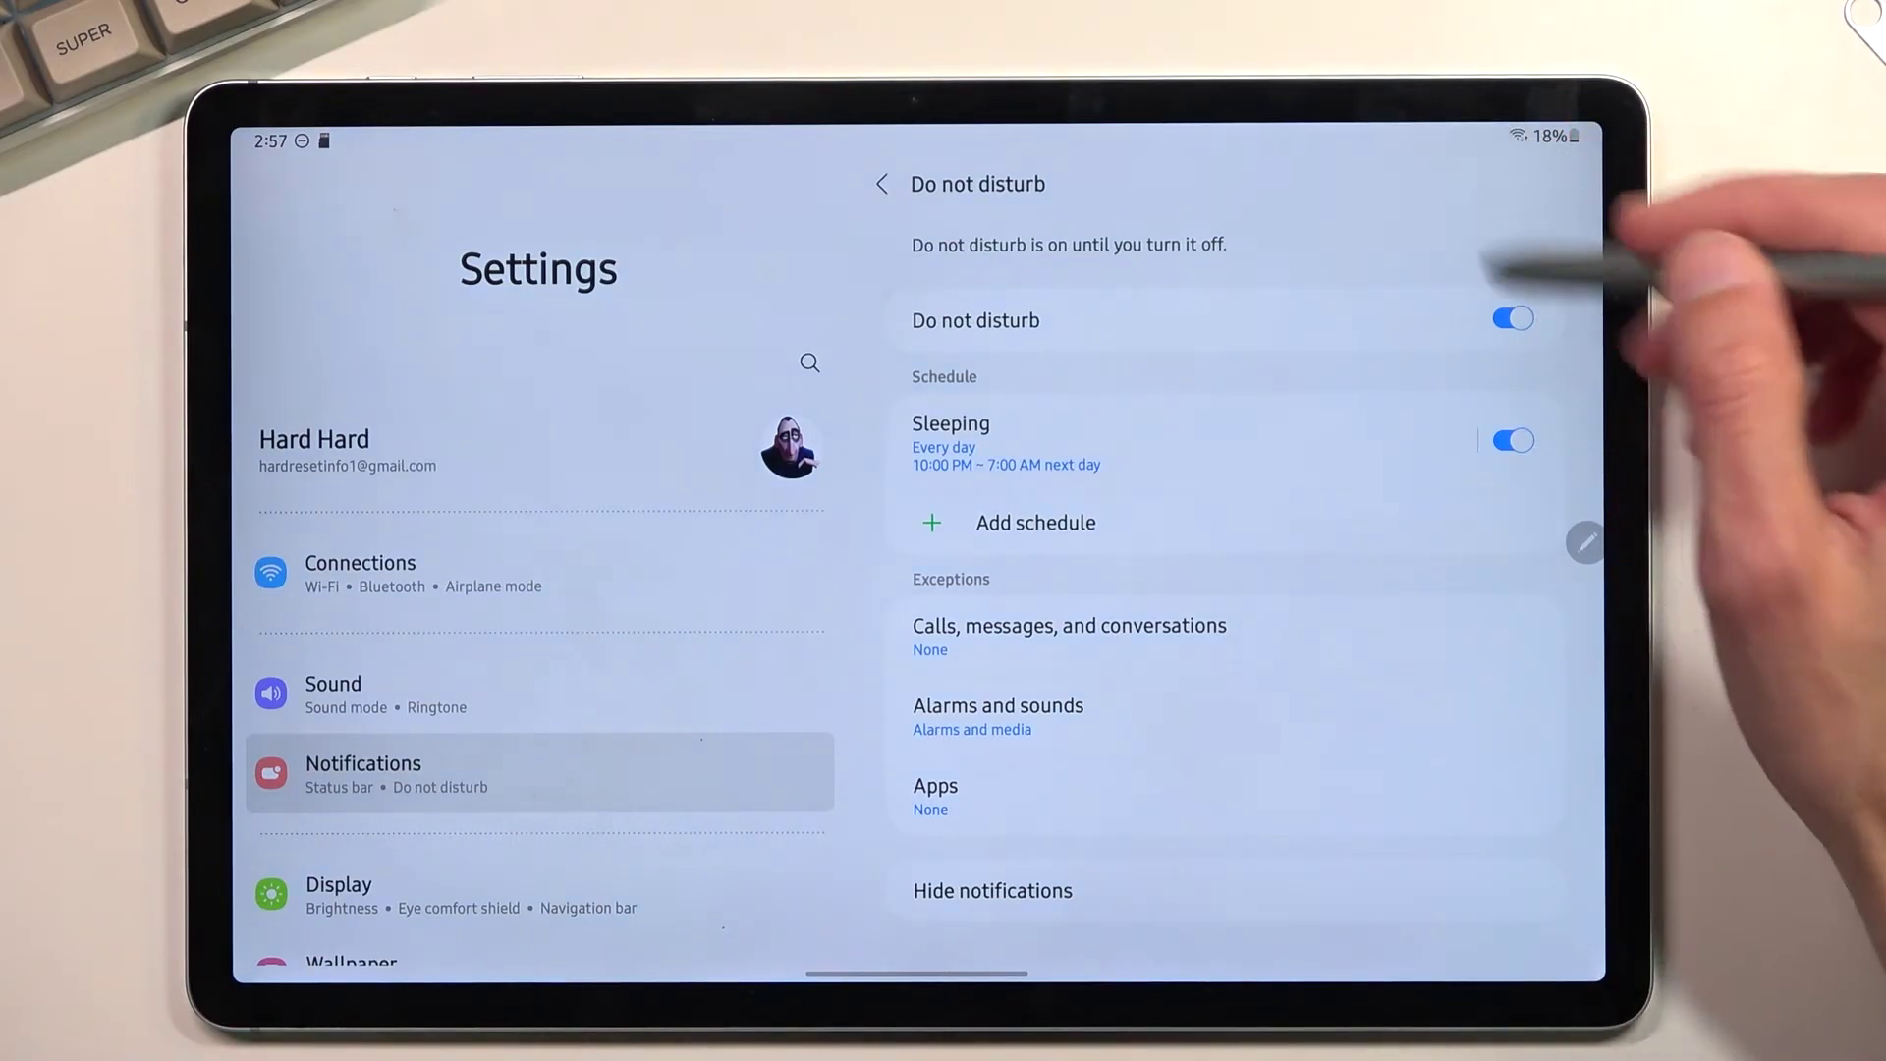
{"action": "left_click", "coordinate": [1512, 319]}
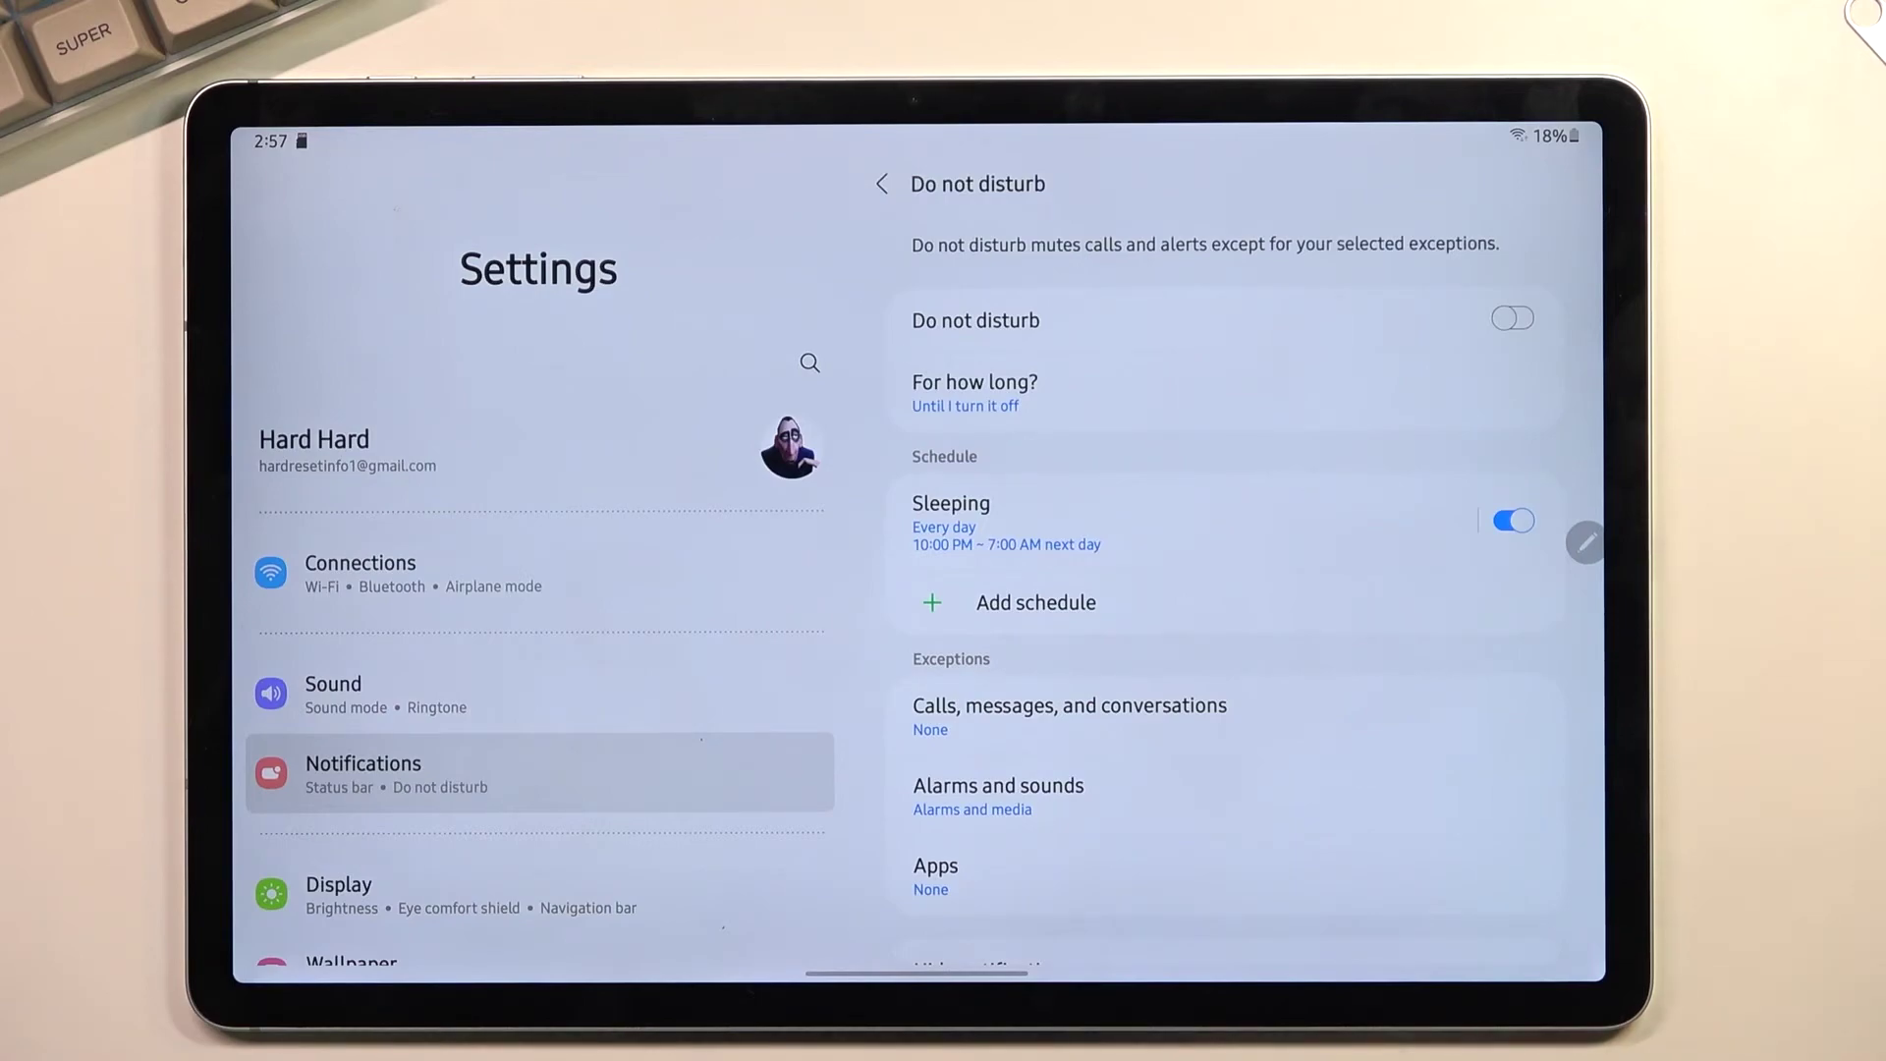
{"action": "left_click_drag", "start_coordinate": [1262, 972], "coordinate": [1160, 612]}
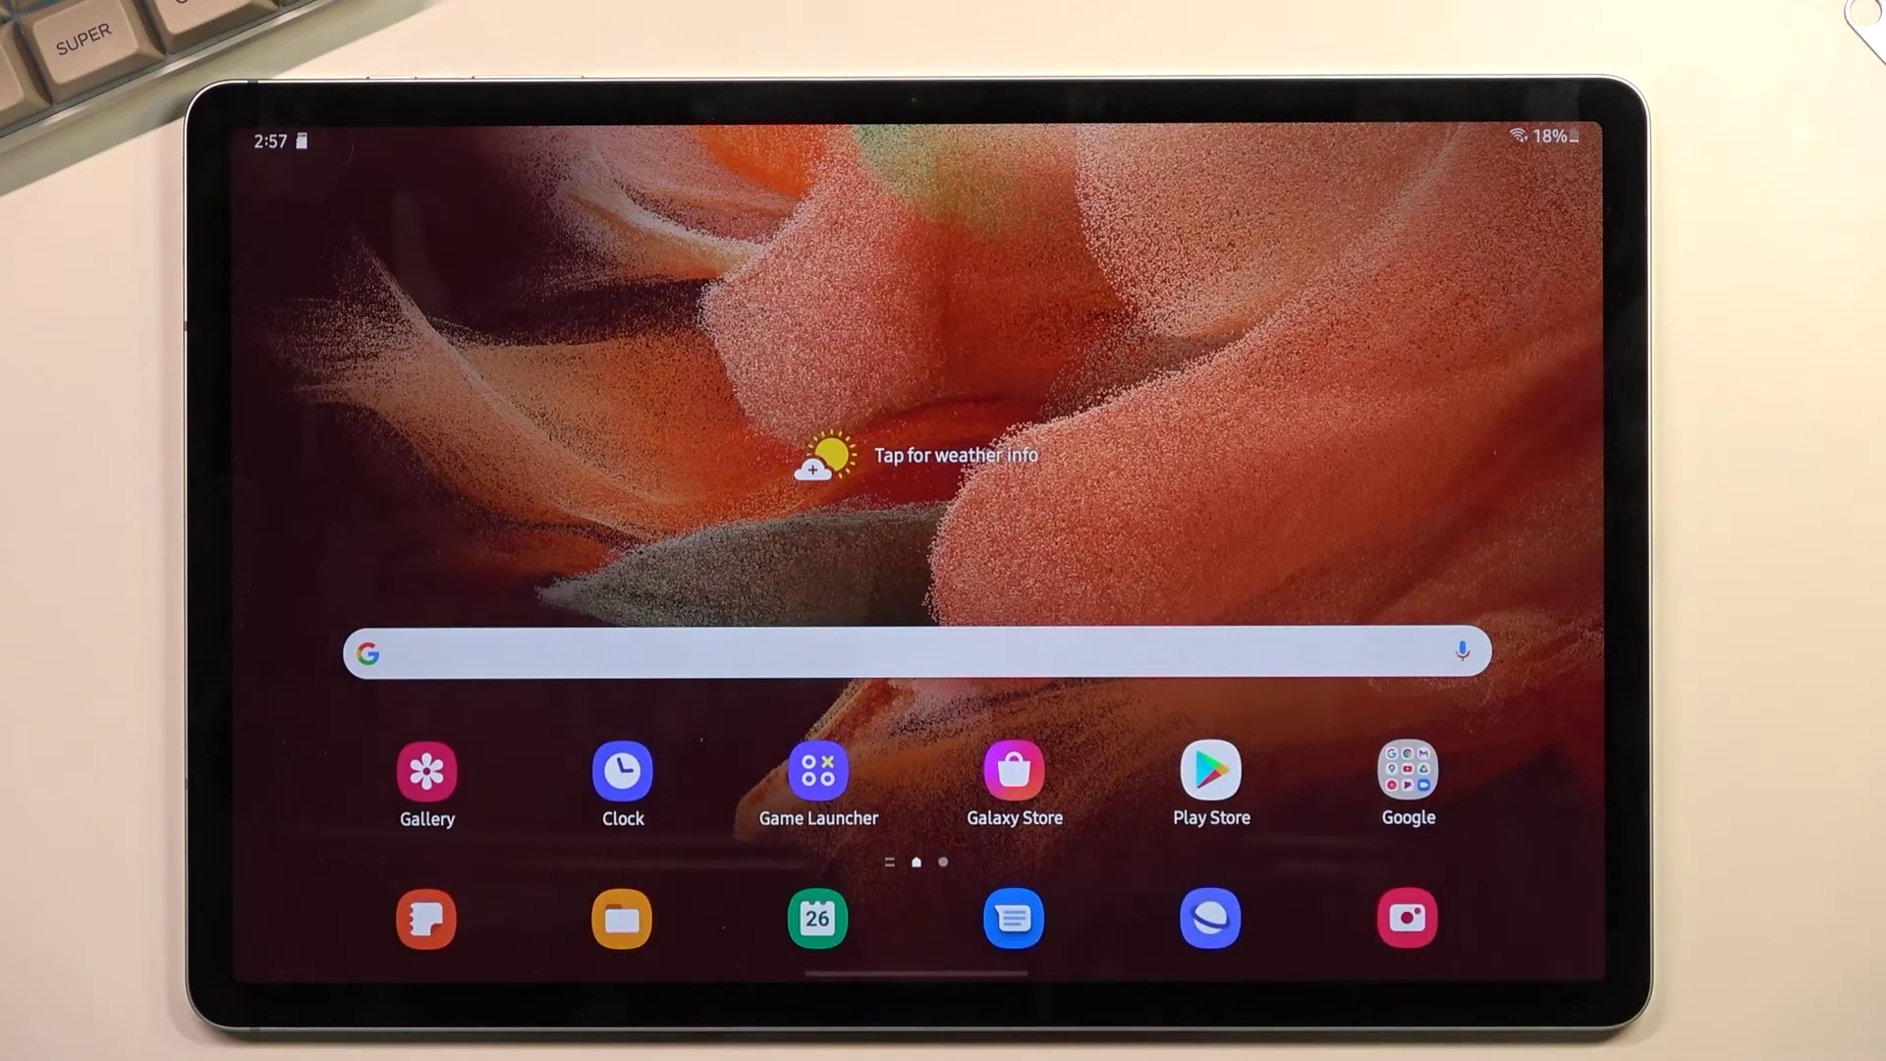